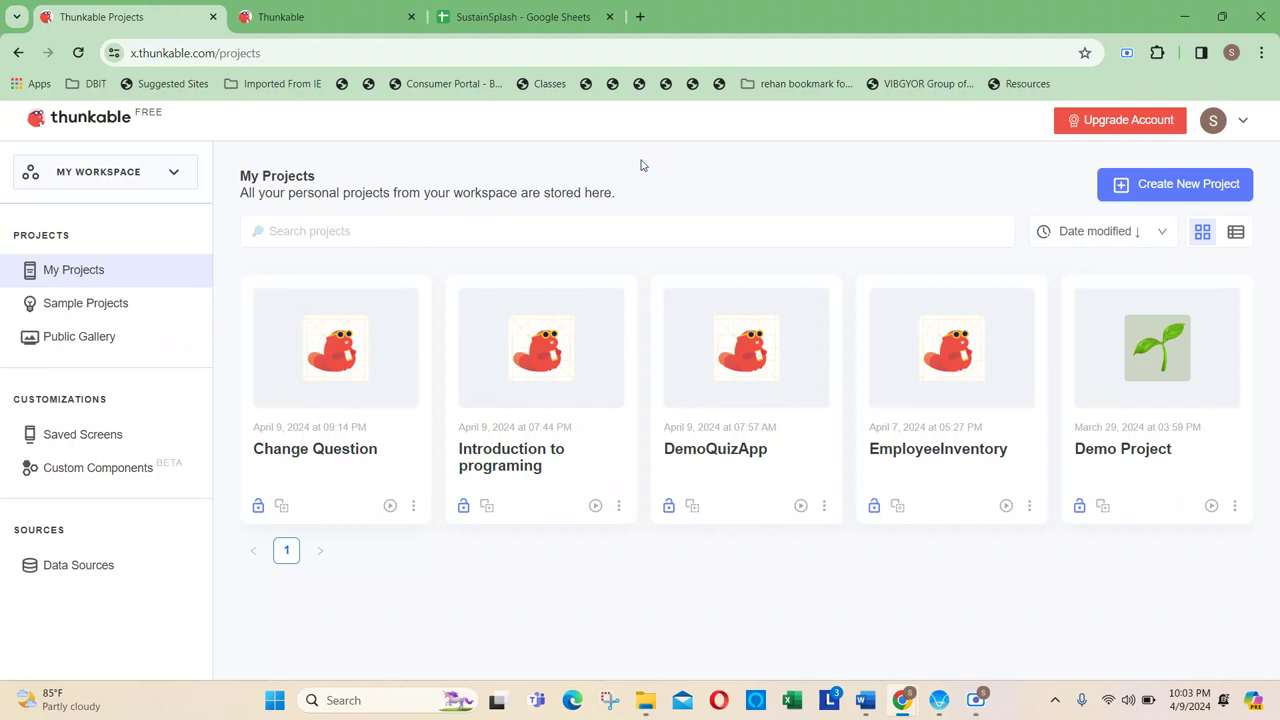
# Switch to the SustainSplash Google Sheet and examine the Information and Option1 to Option4 column headers
pyautogui.click(530, 19)
pyautogui.click(326, 392)
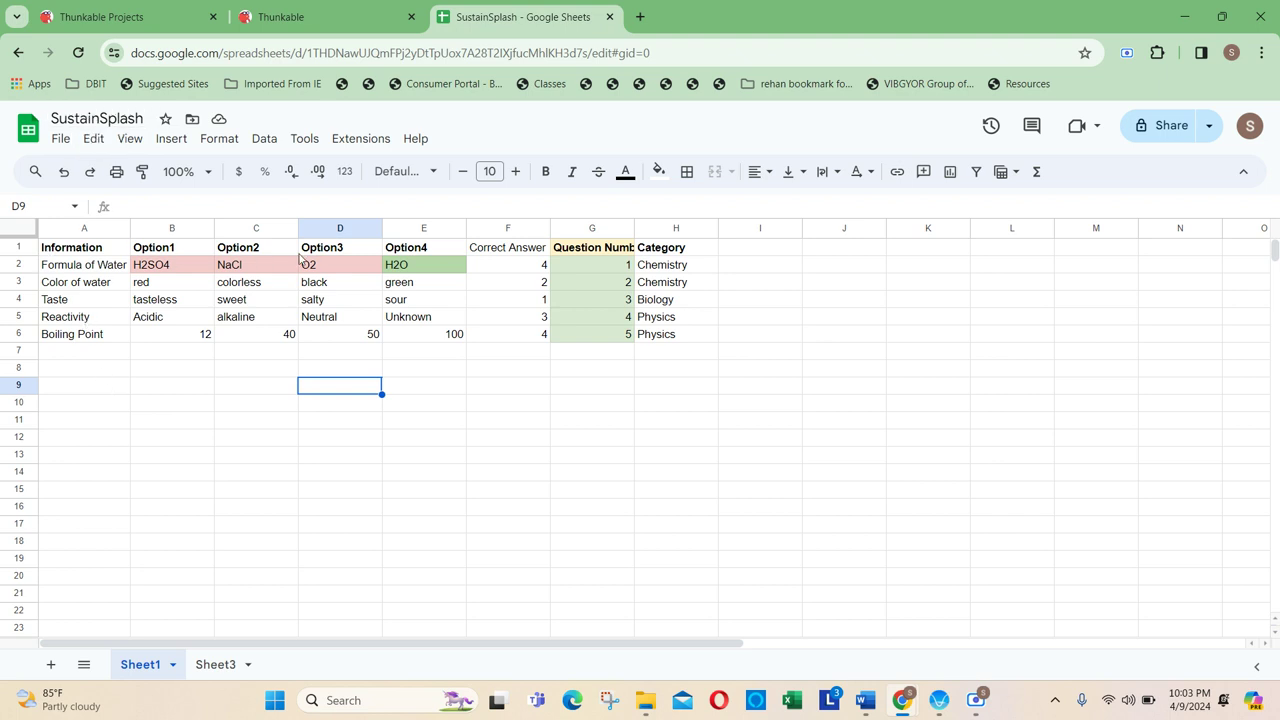
pyautogui.click(98, 250)
pyautogui.click(178, 252)
pyautogui.click(100, 254)
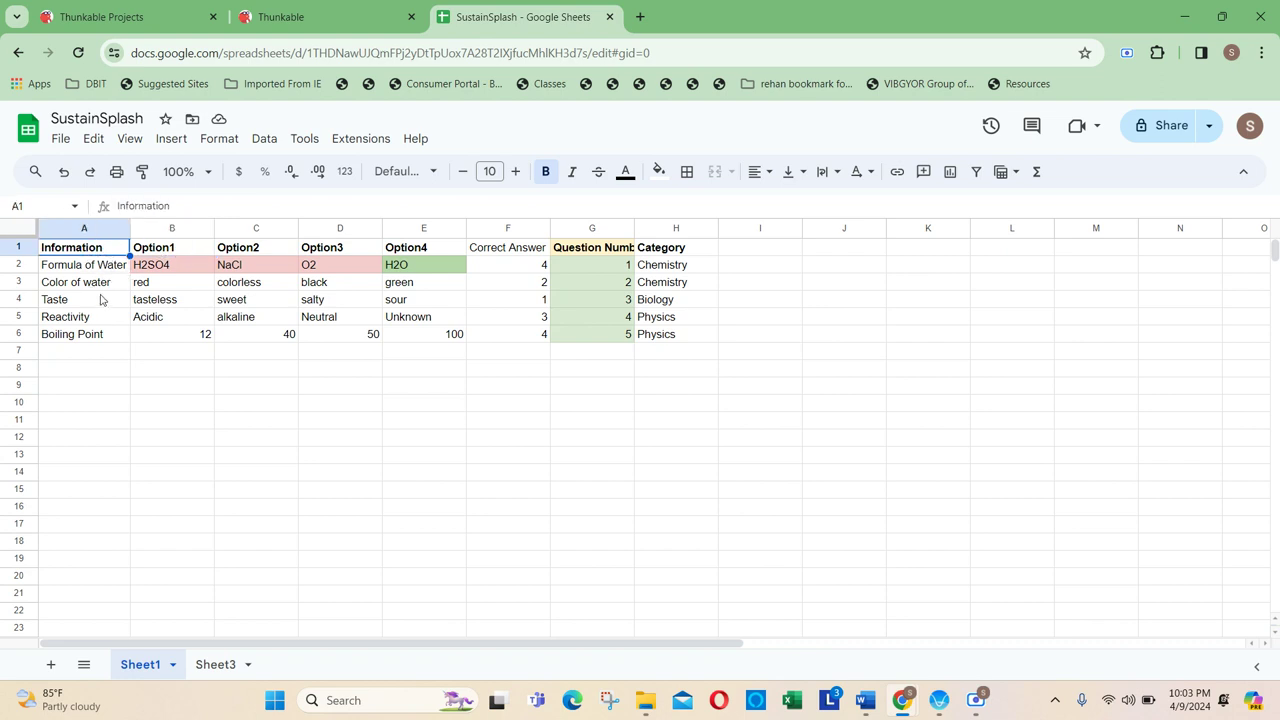
pyautogui.click(180, 252)
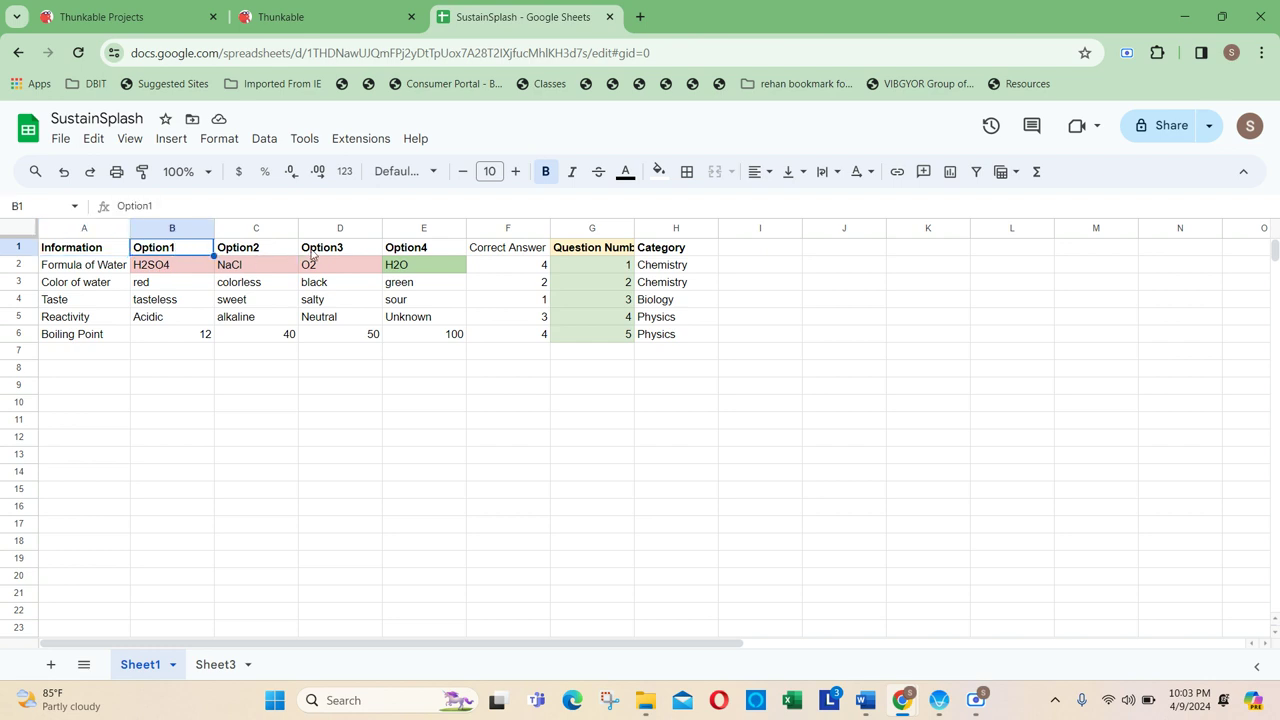
pyautogui.click(405, 252)
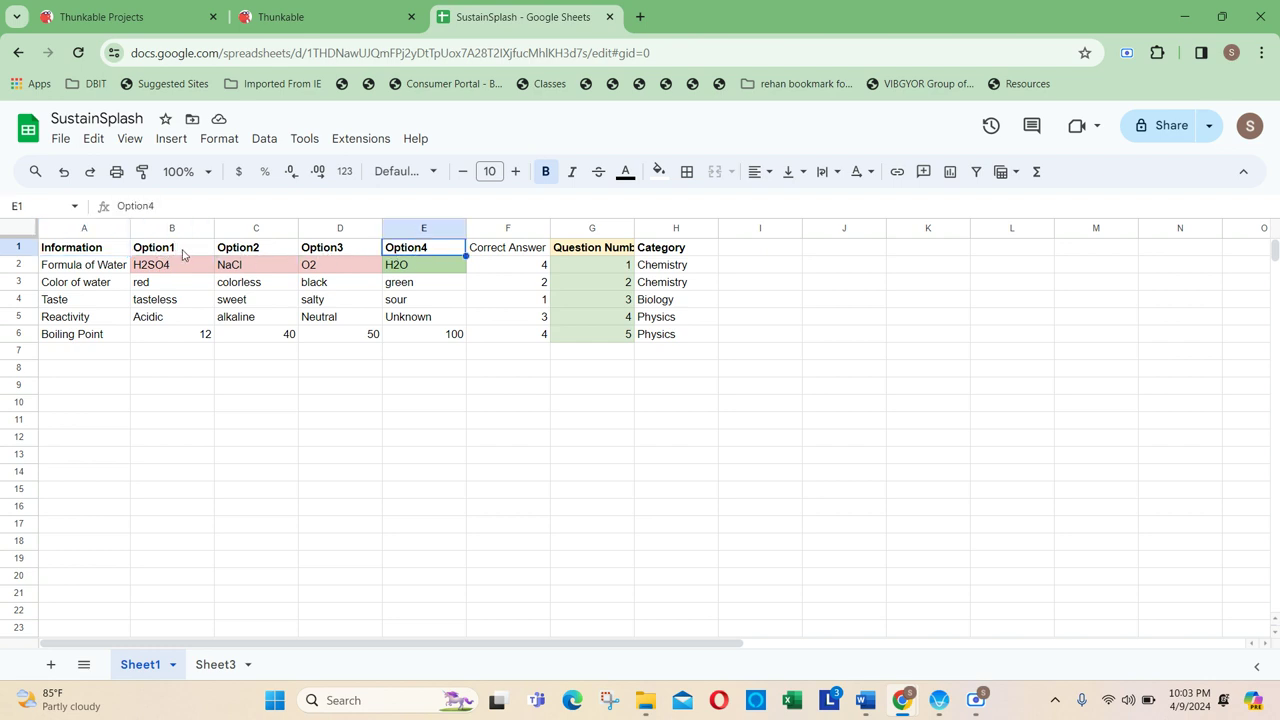
pyautogui.moveTo(185, 252); pyautogui.dragTo(407, 252)
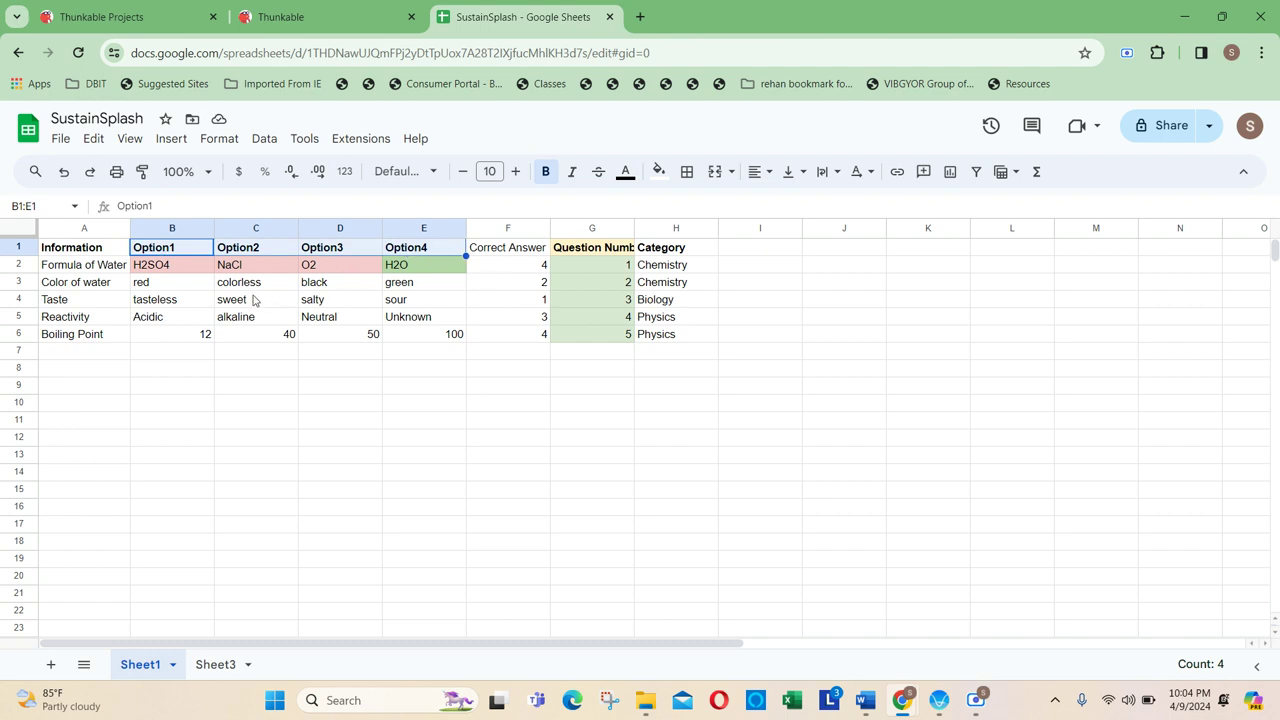
# Make the Correct Answer header in cell F1 bold
pyautogui.click(523, 253)
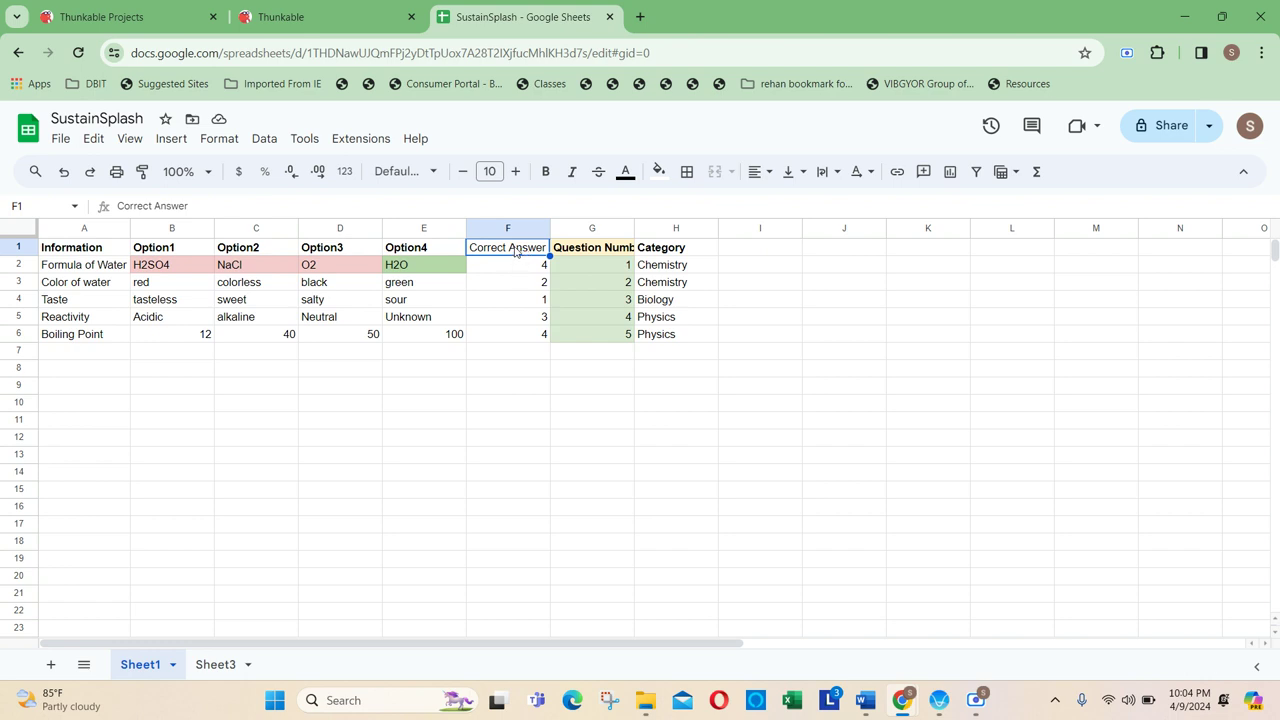
pyautogui.click(545, 171)
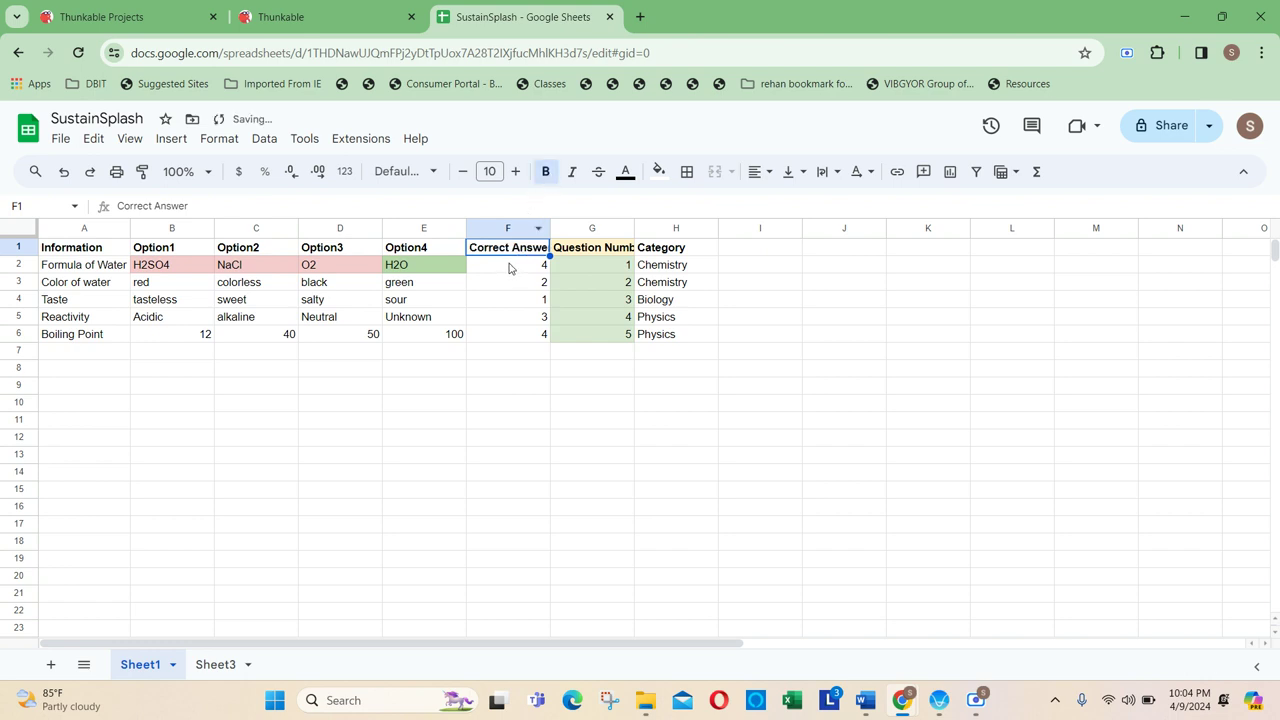
# Compare each question row's Correct Answer number with the option it refers to
pyautogui.click(533, 270)
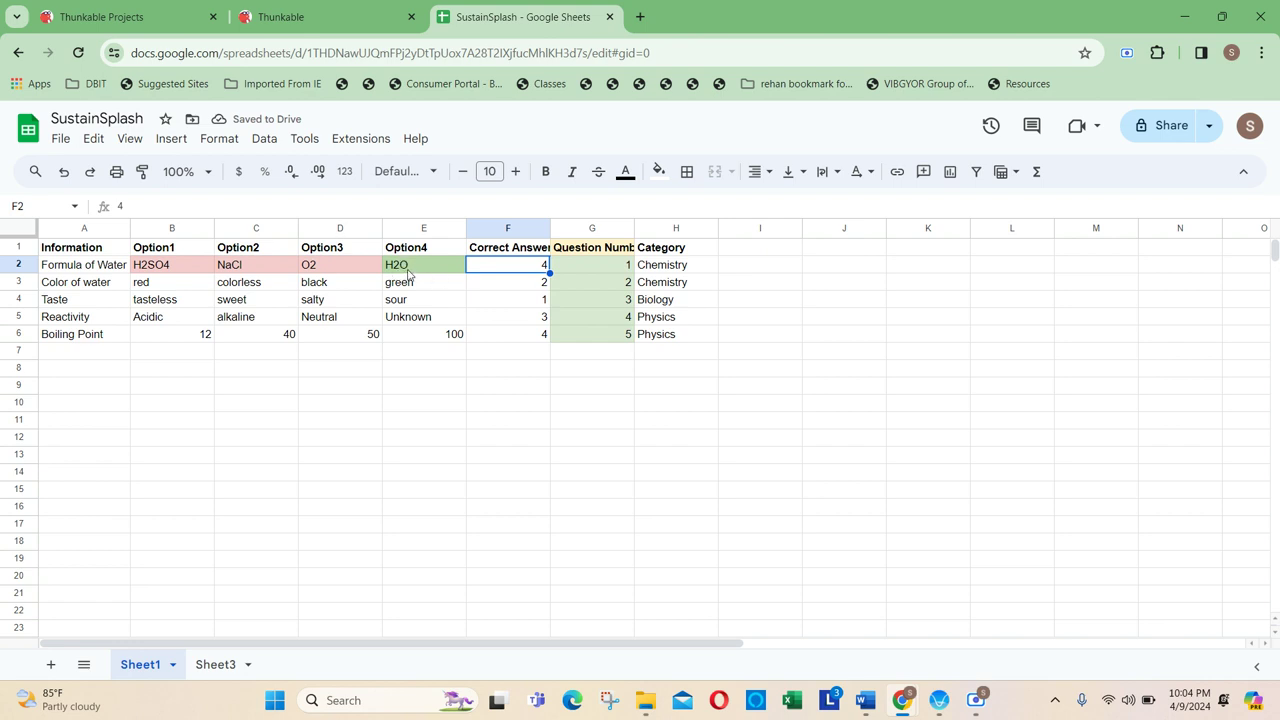
pyautogui.click(413, 270)
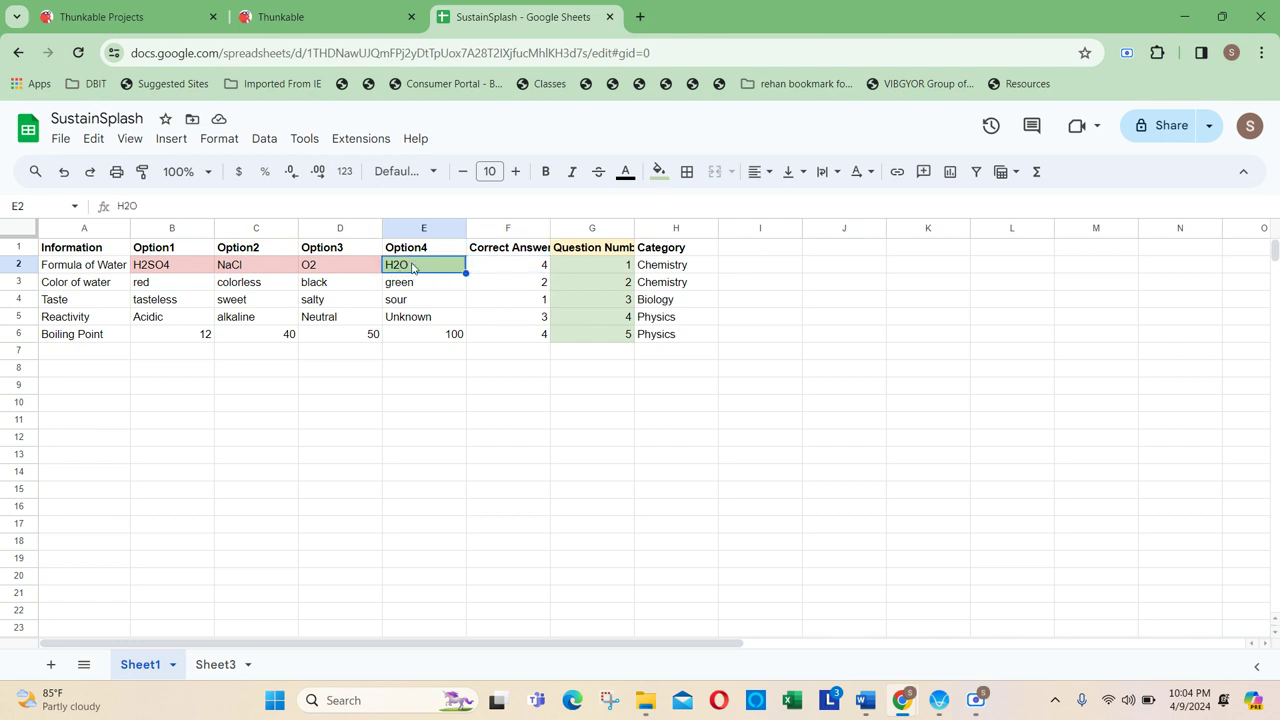
pyautogui.click(515, 271)
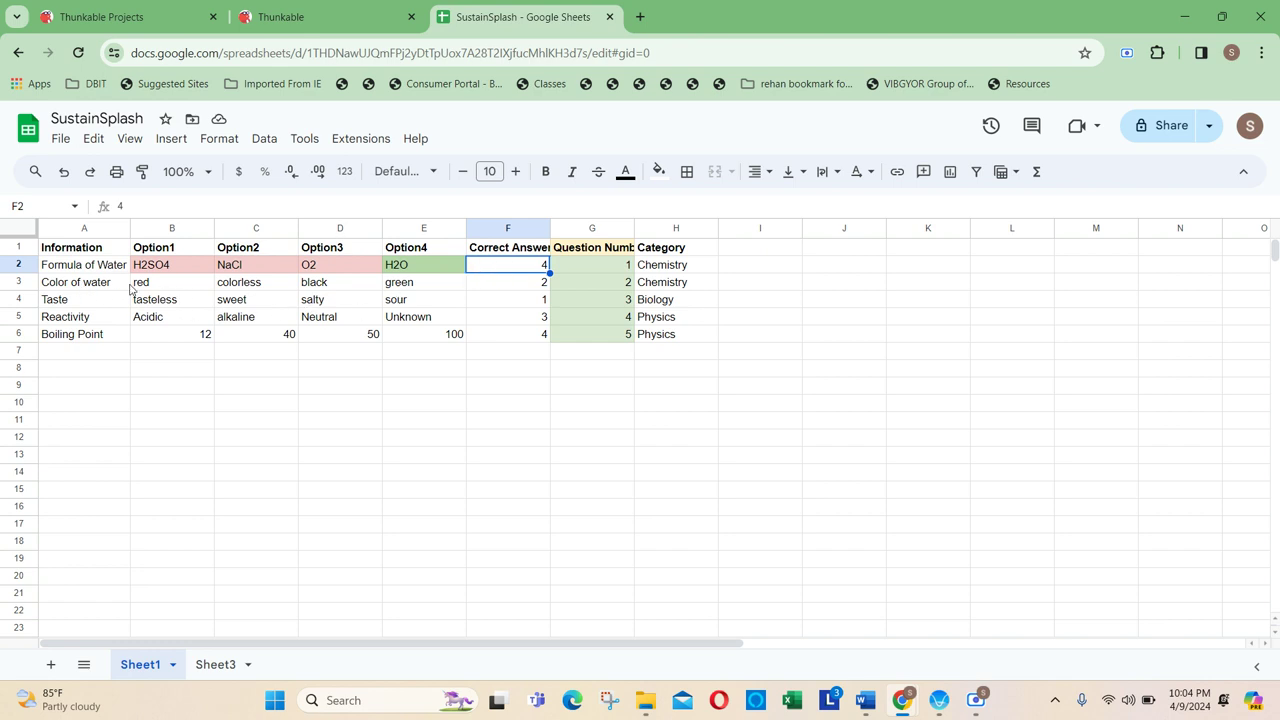
pyautogui.click(244, 290)
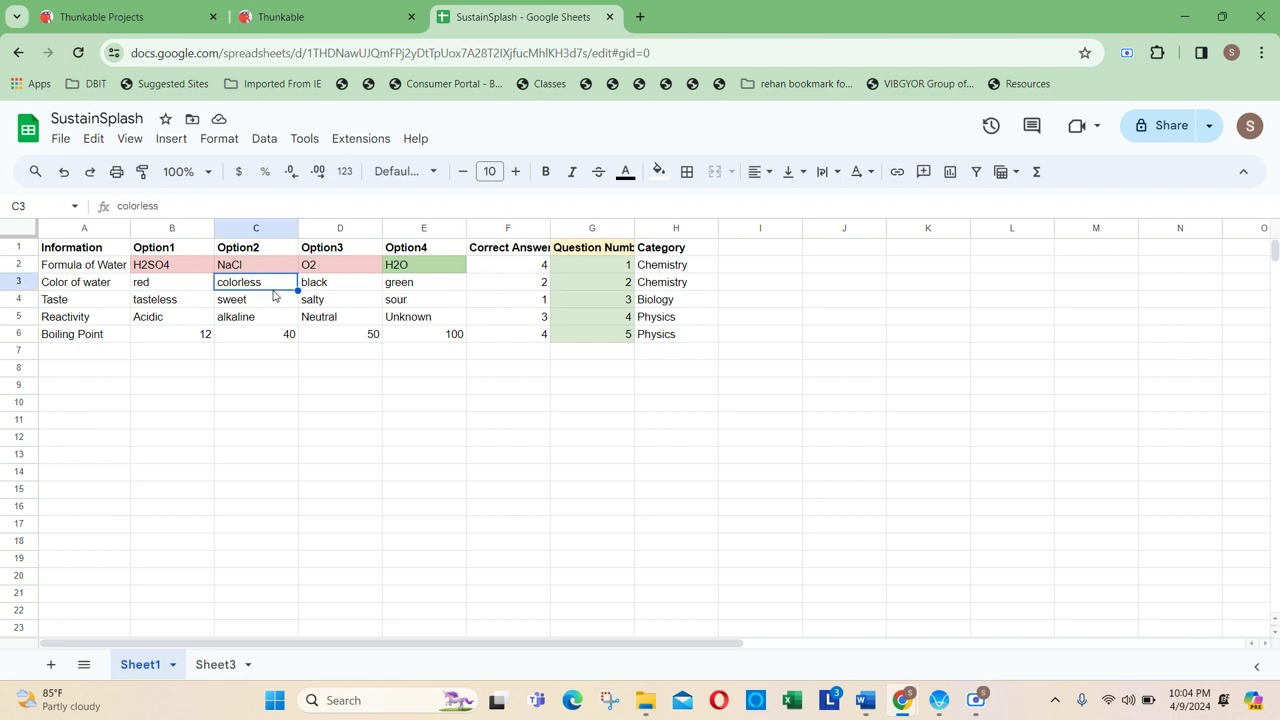
pyautogui.click(518, 290)
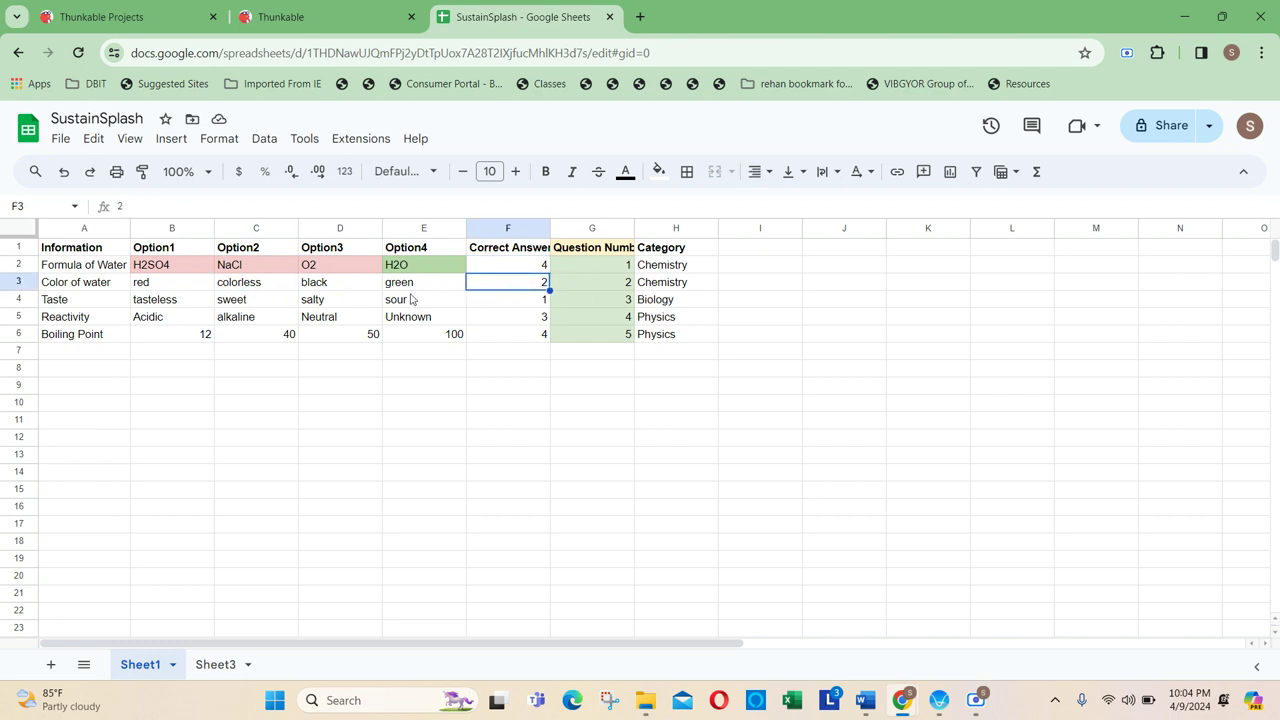
pyautogui.click(514, 302)
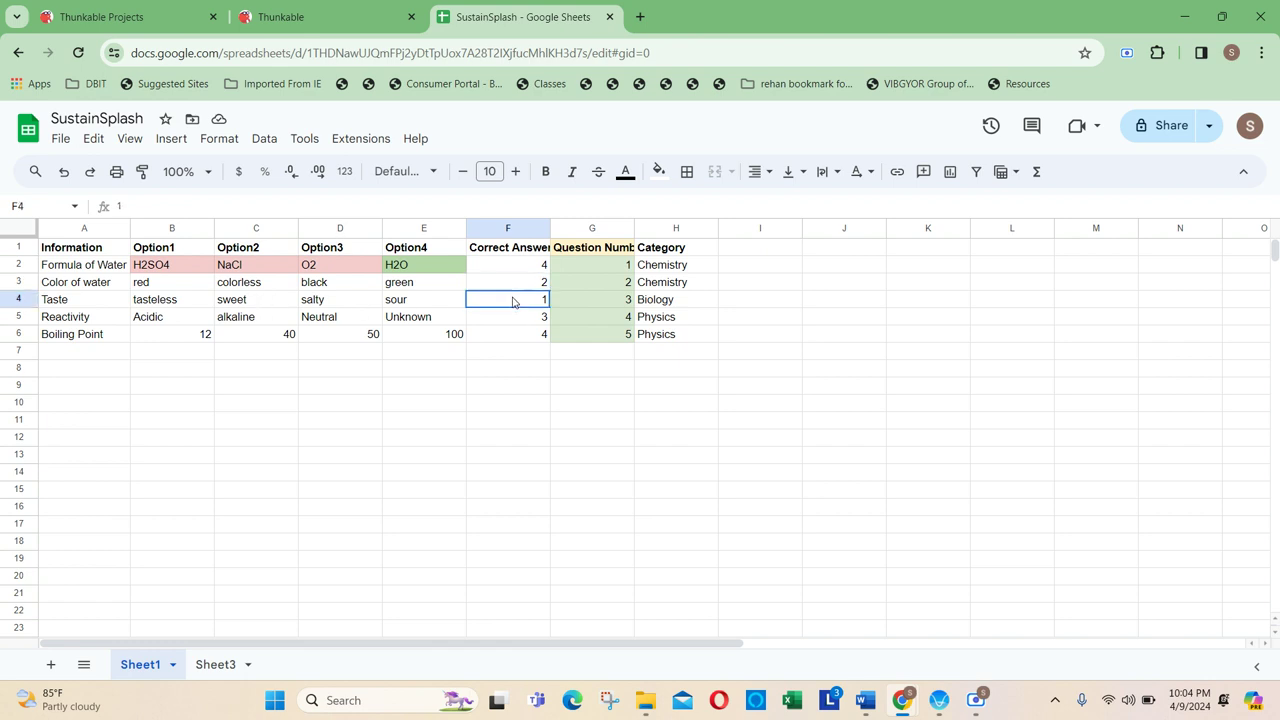
pyautogui.click(183, 308)
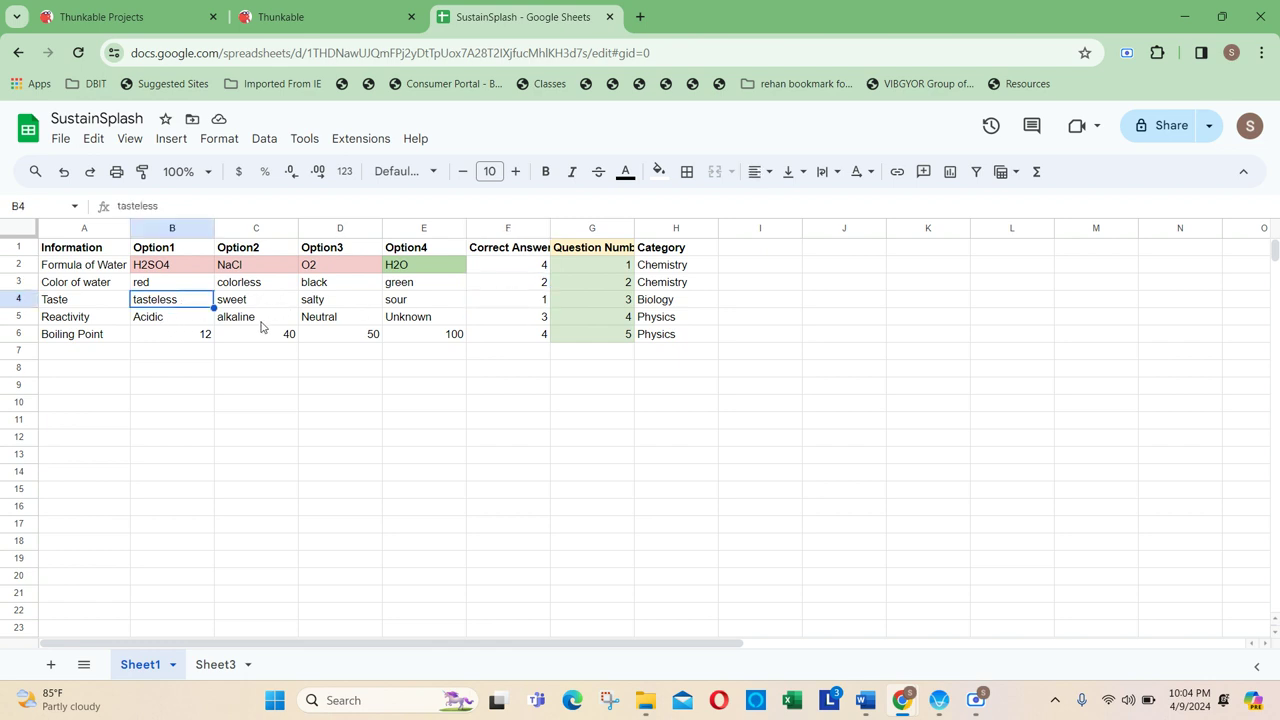
pyautogui.click(353, 322)
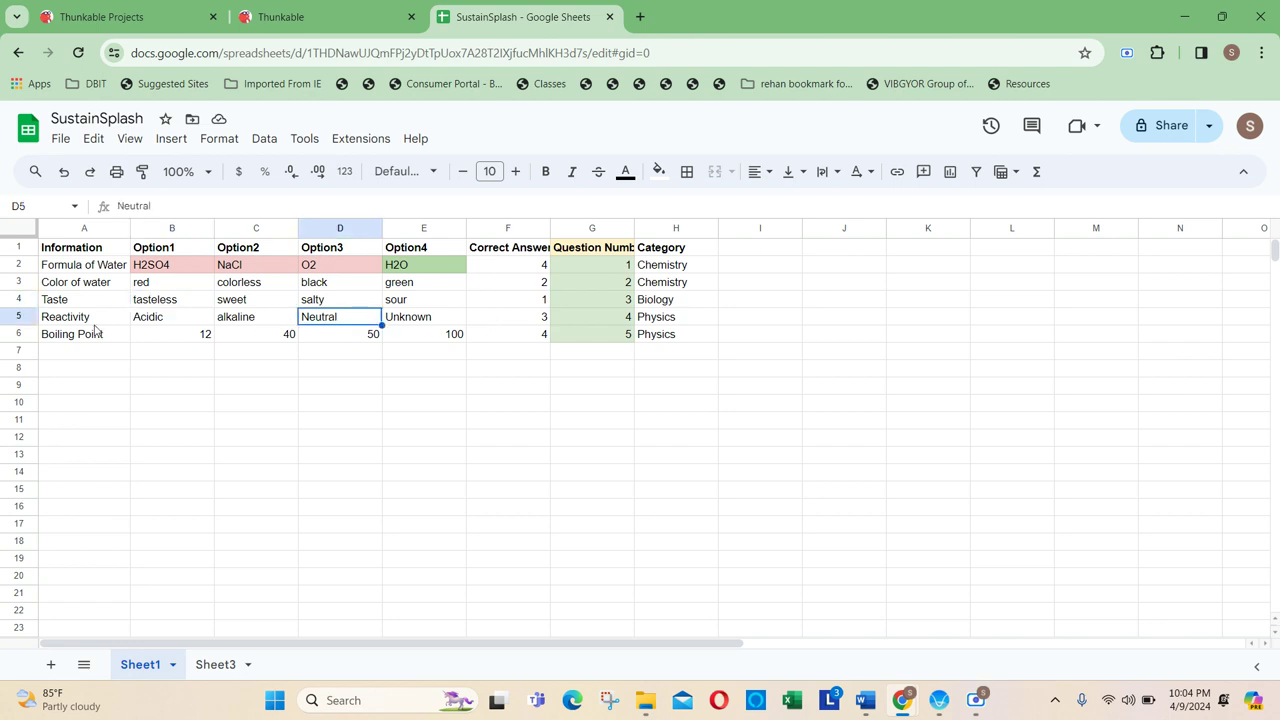
pyautogui.click(441, 337)
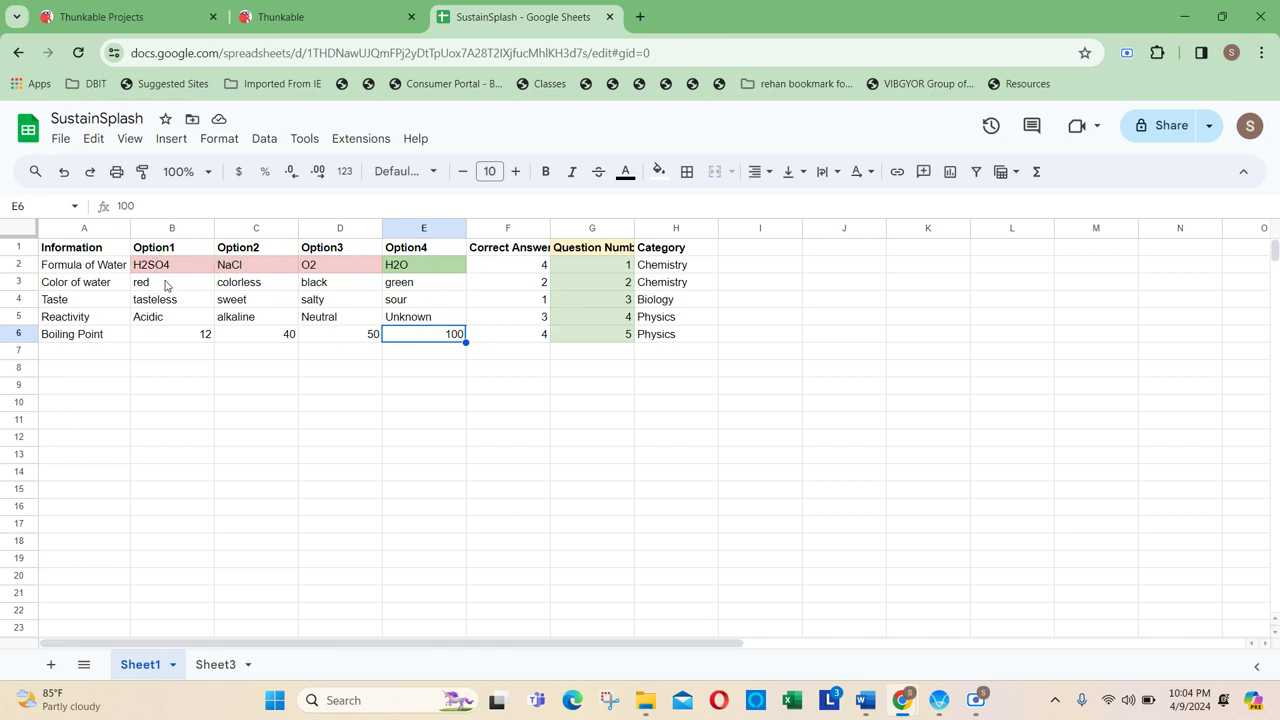
pyautogui.click(519, 252)
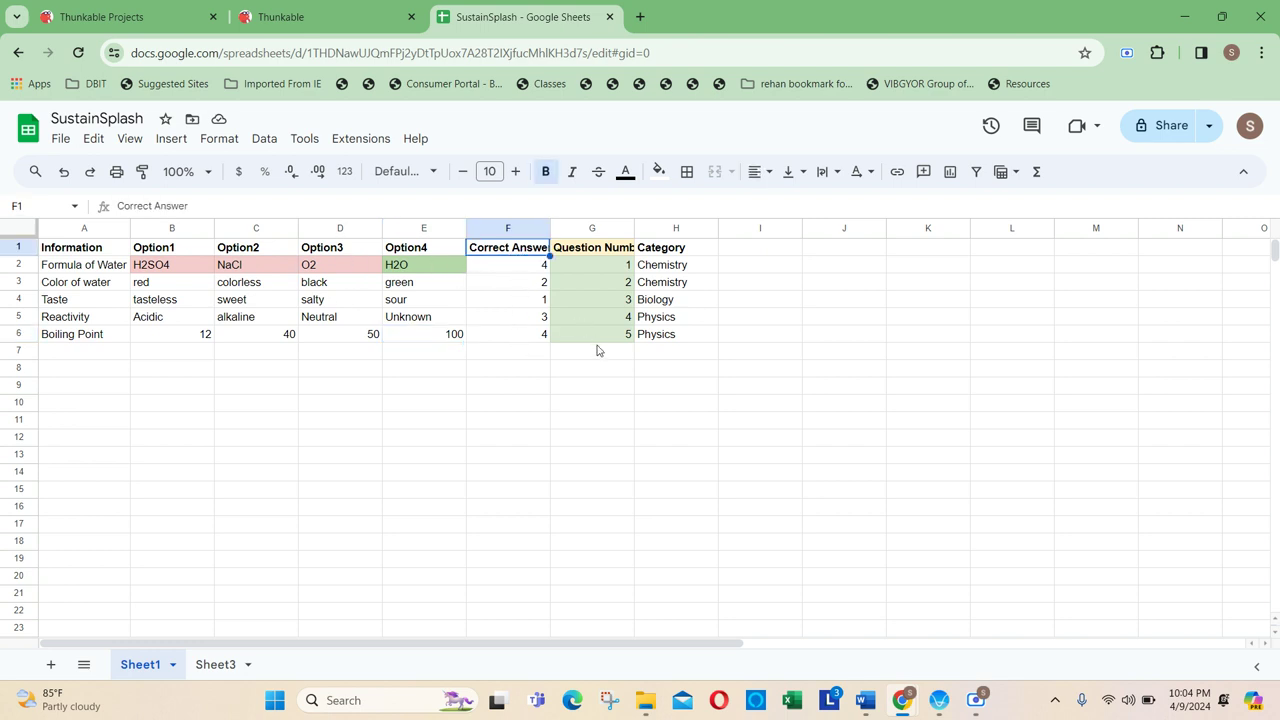
# Delete the contents of the Question Number and Category columns, range G1:H7
pyautogui.moveTo(591, 352); pyautogui.dragTo(667, 253)
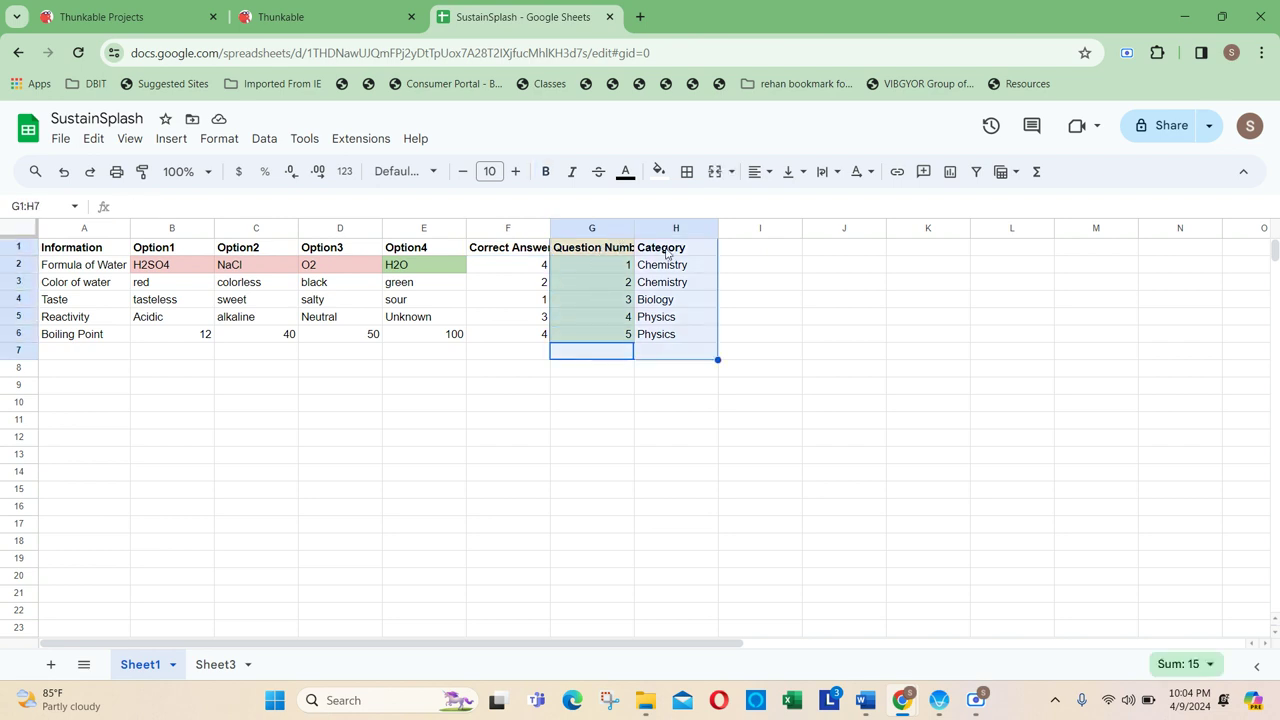
pyautogui.press('Delete')
pyautogui.click(619, 385)
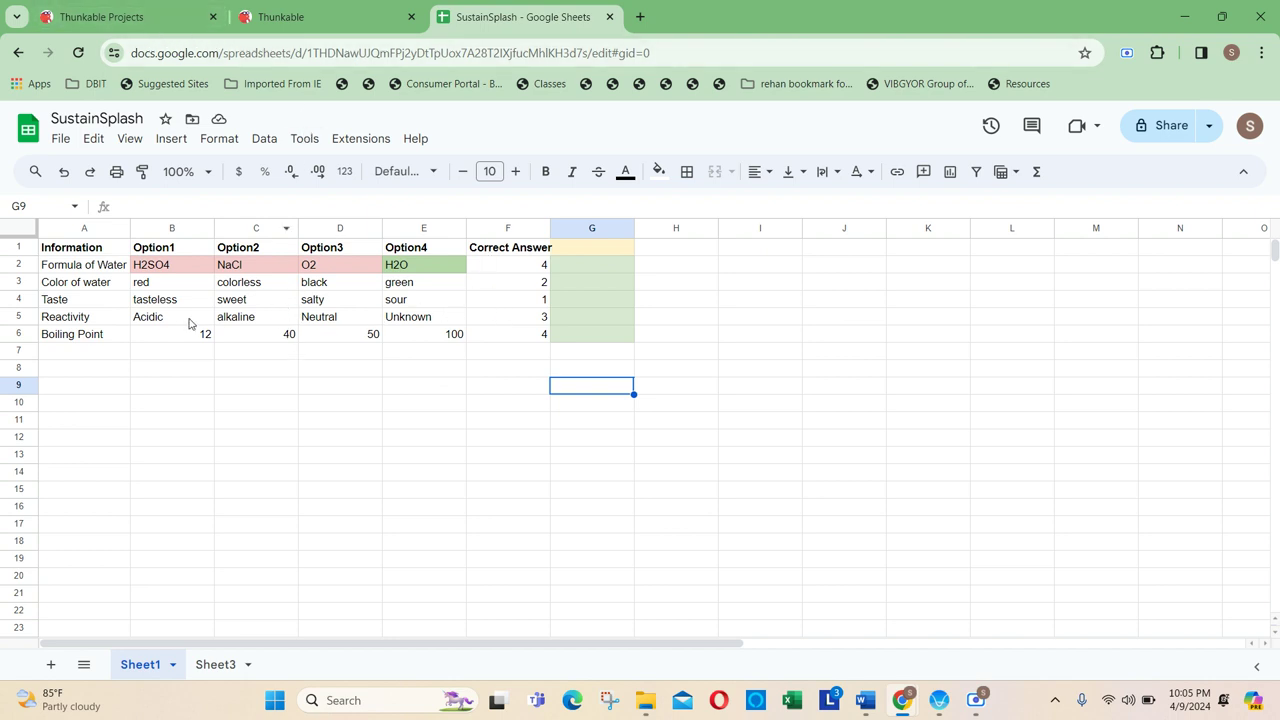
pyautogui.click(100, 356)
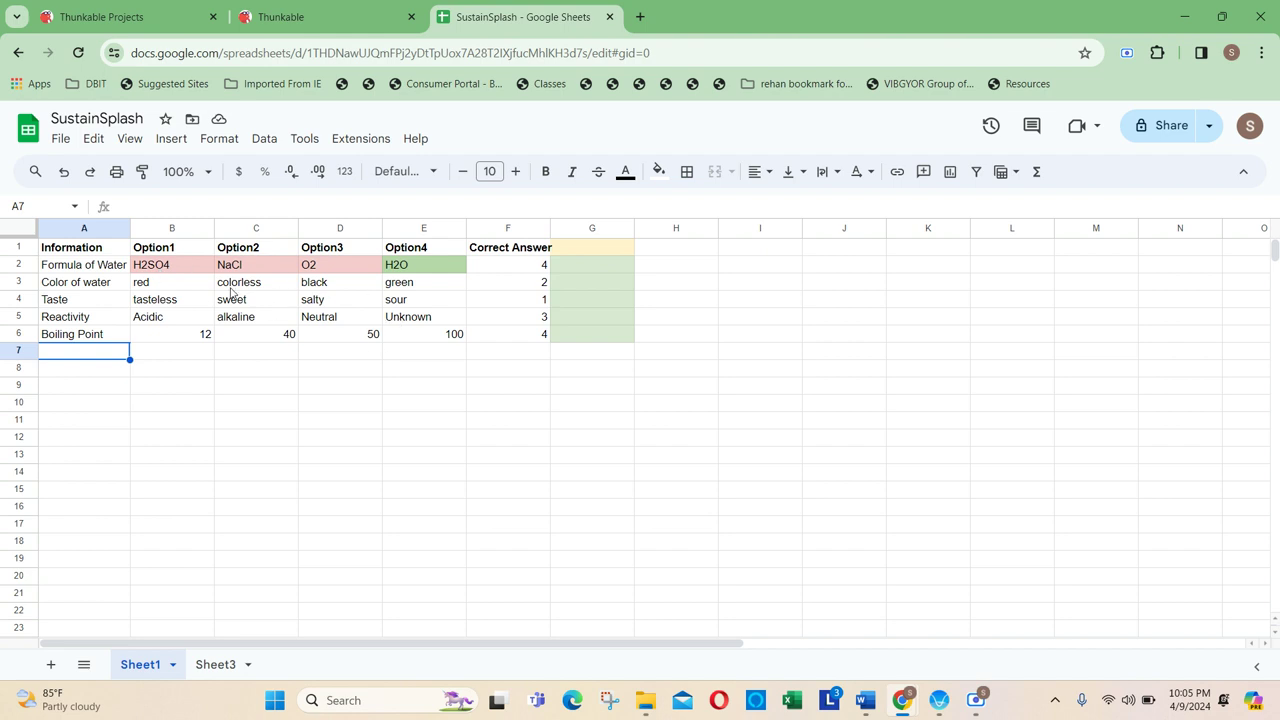
# In Thunkable, create a public drag-and-drop project named "Update Questions and Options on button click" in the Education category
pyautogui.click(119, 18)
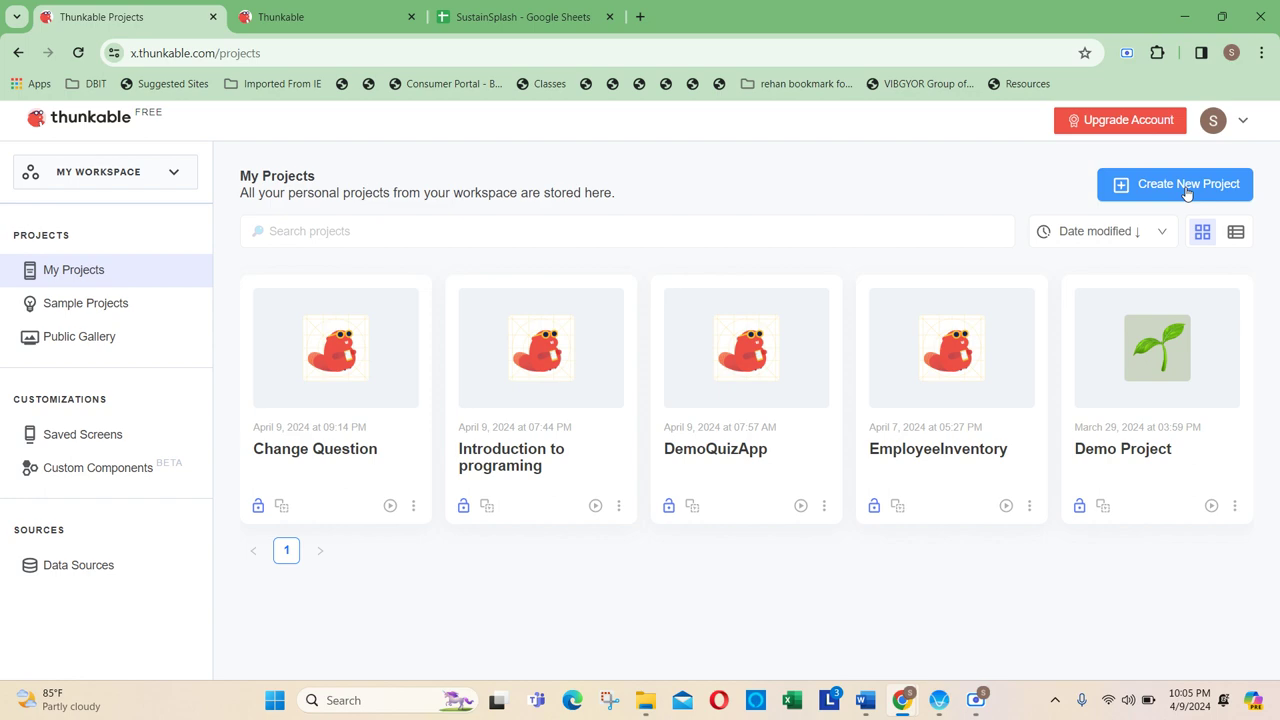
pyautogui.click(336, 19)
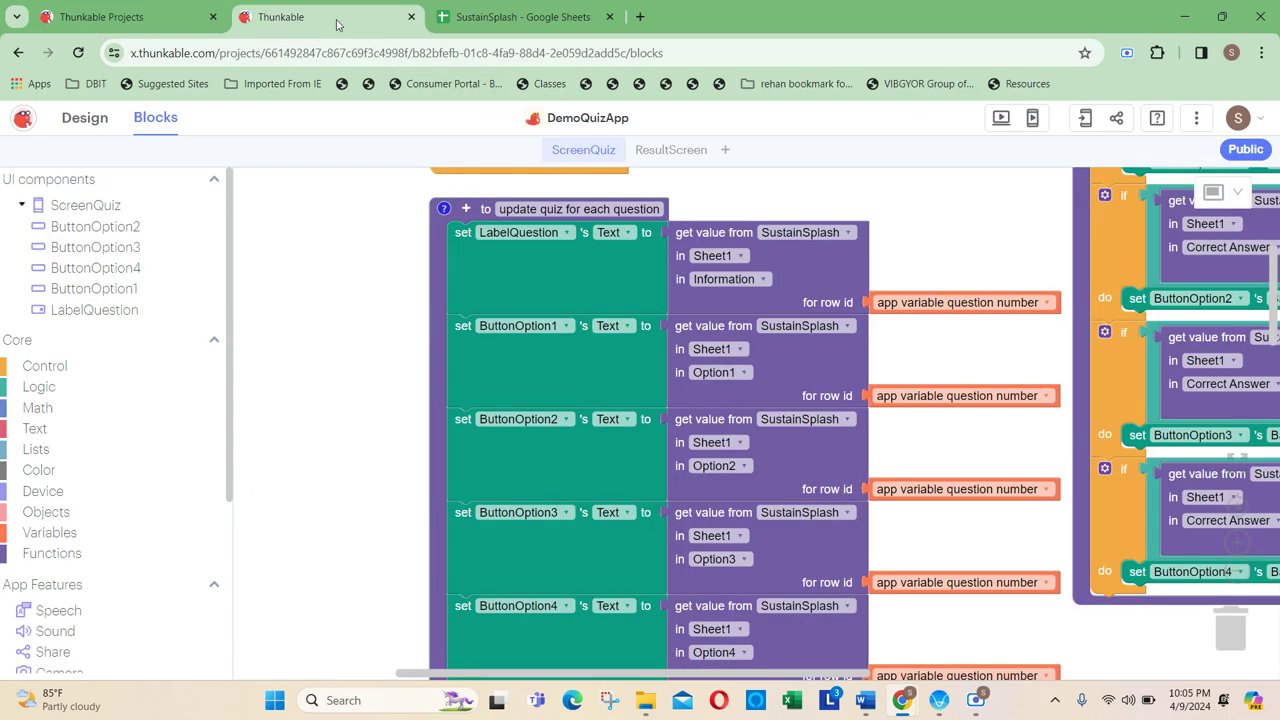
pyautogui.click(173, 28)
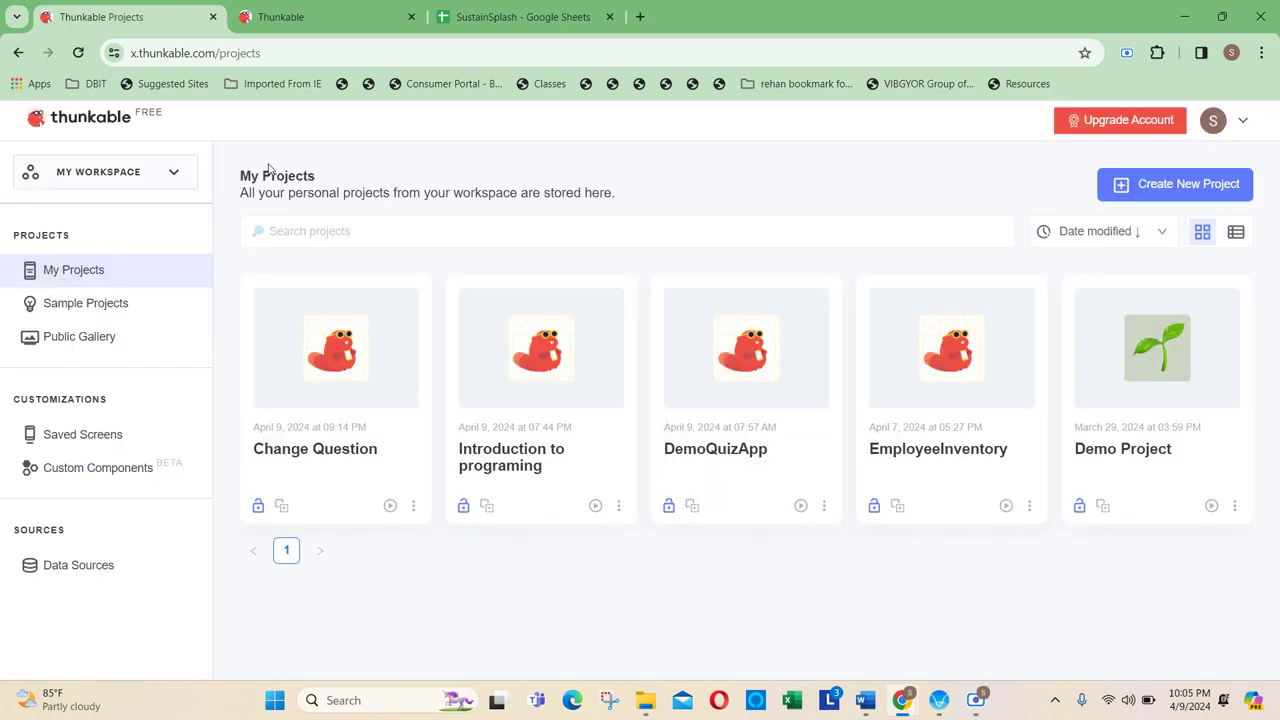
pyautogui.click(1185, 188)
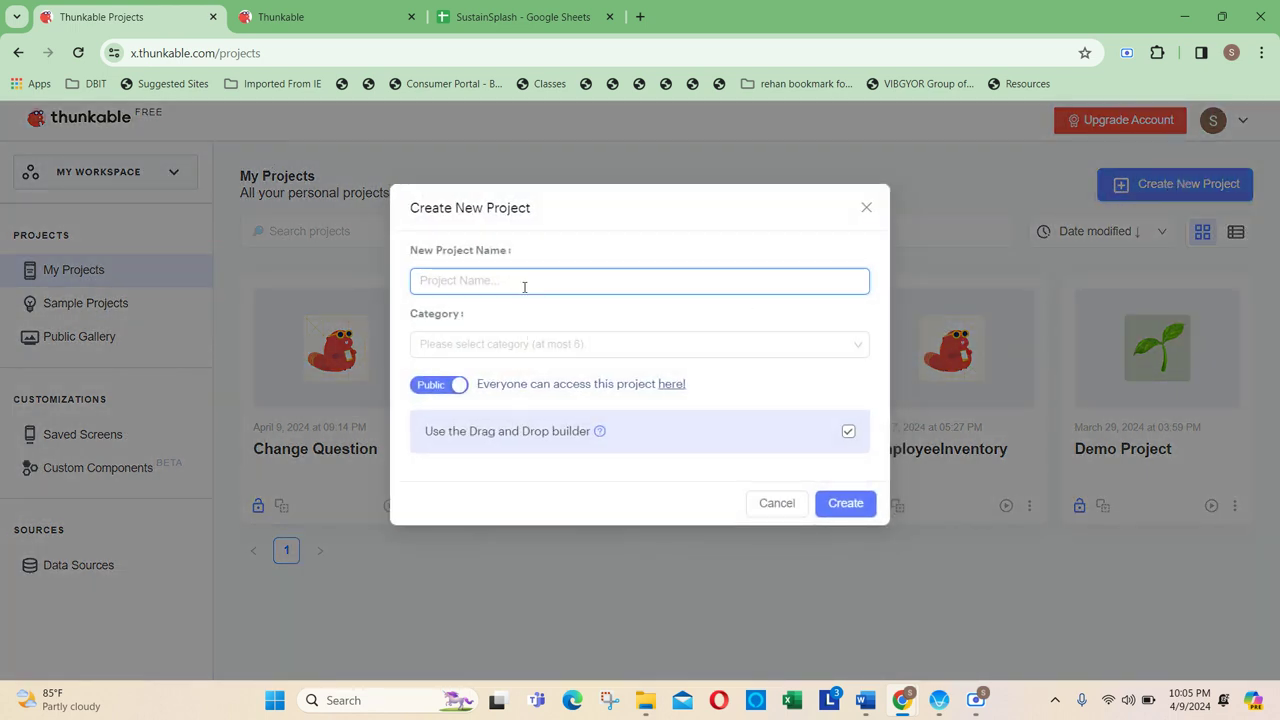
pyautogui.write('Update Questions and Options on button click')
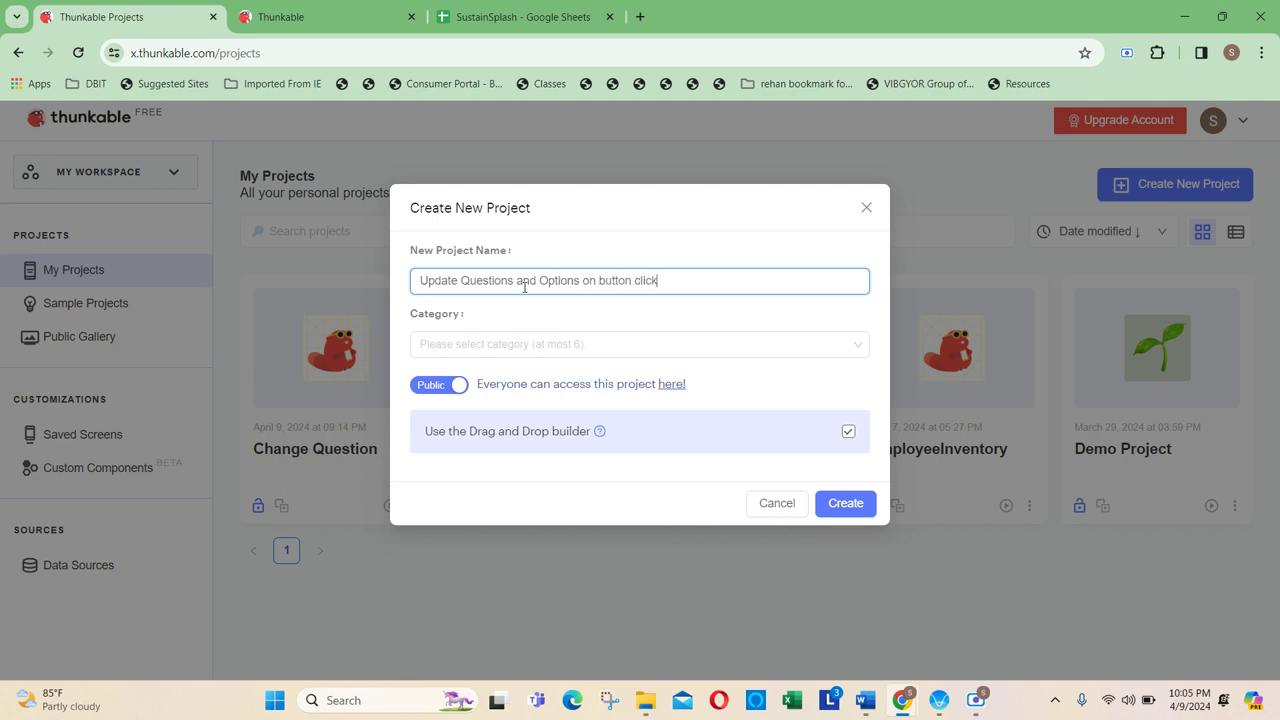
pyautogui.click(400, 324)
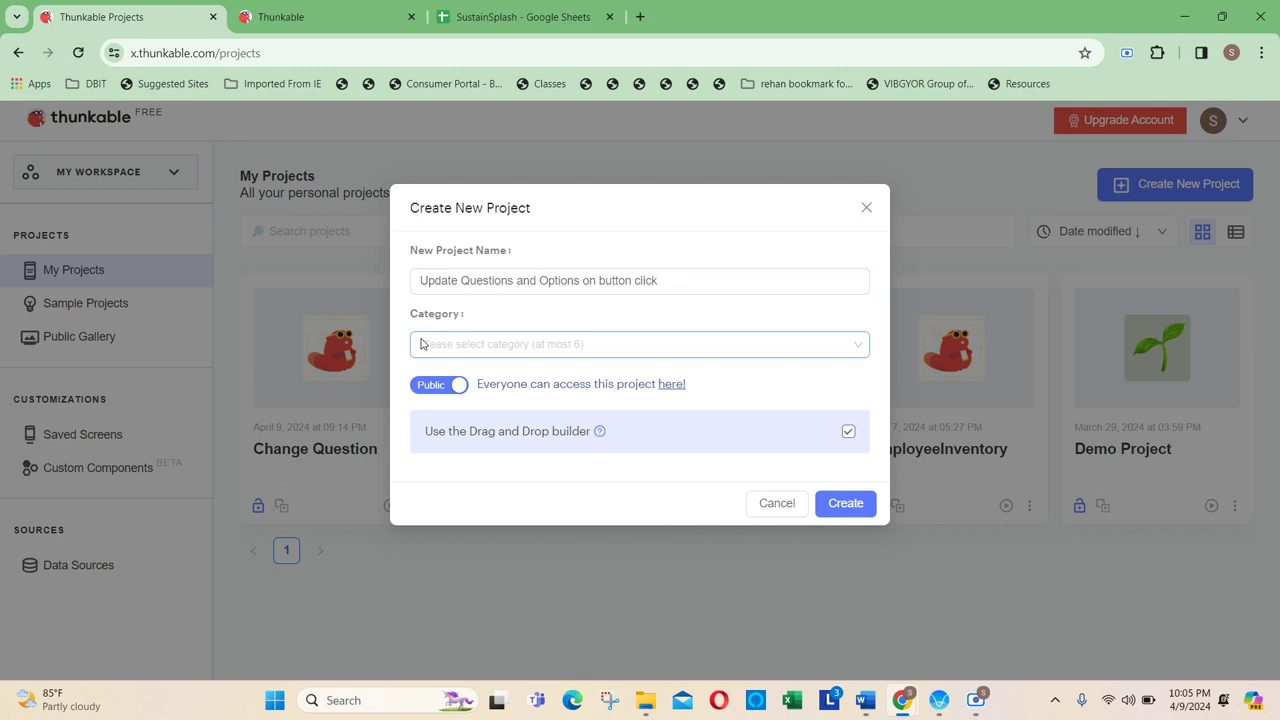
pyautogui.click(427, 344)
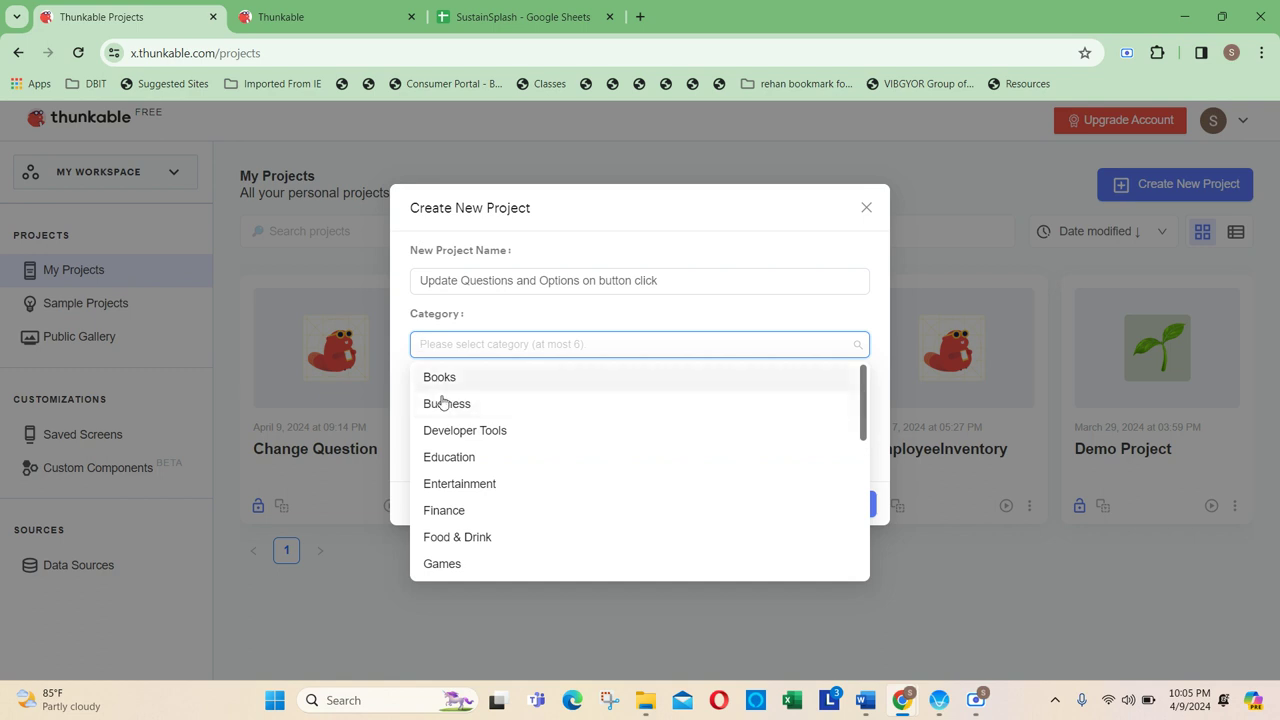
pyautogui.click(432, 456)
pyautogui.click(407, 358)
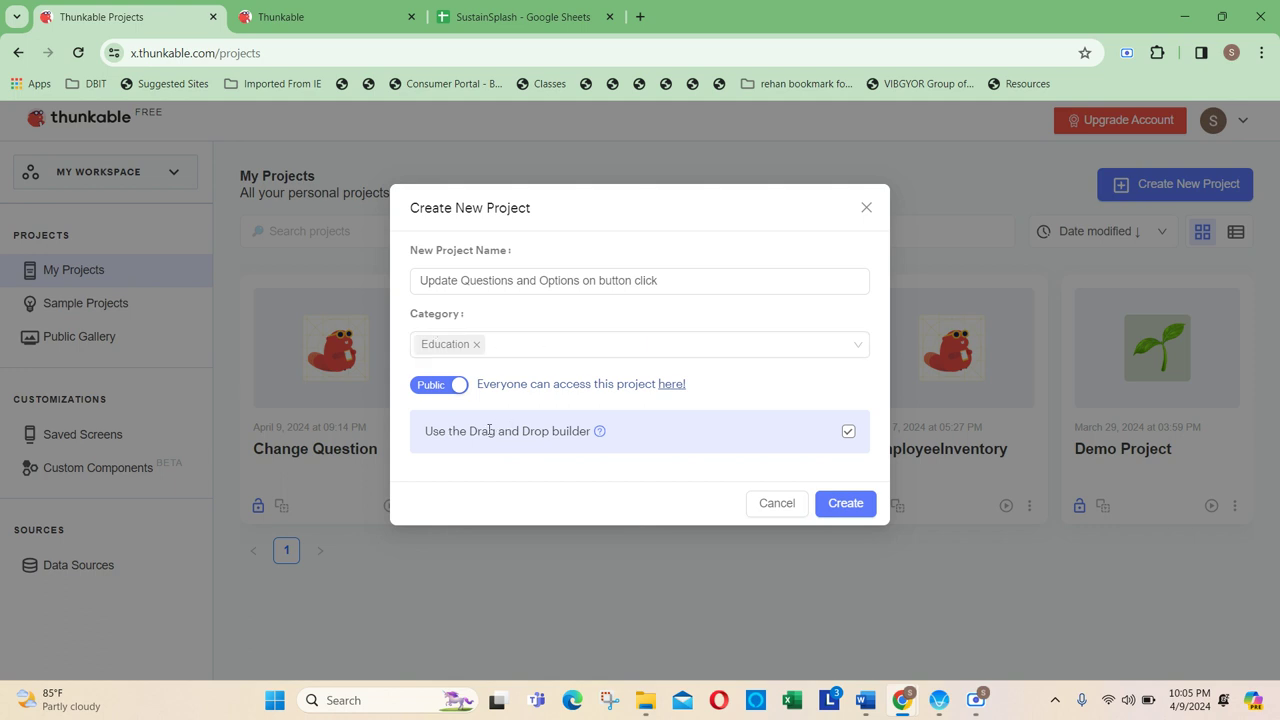
pyautogui.click(848, 505)
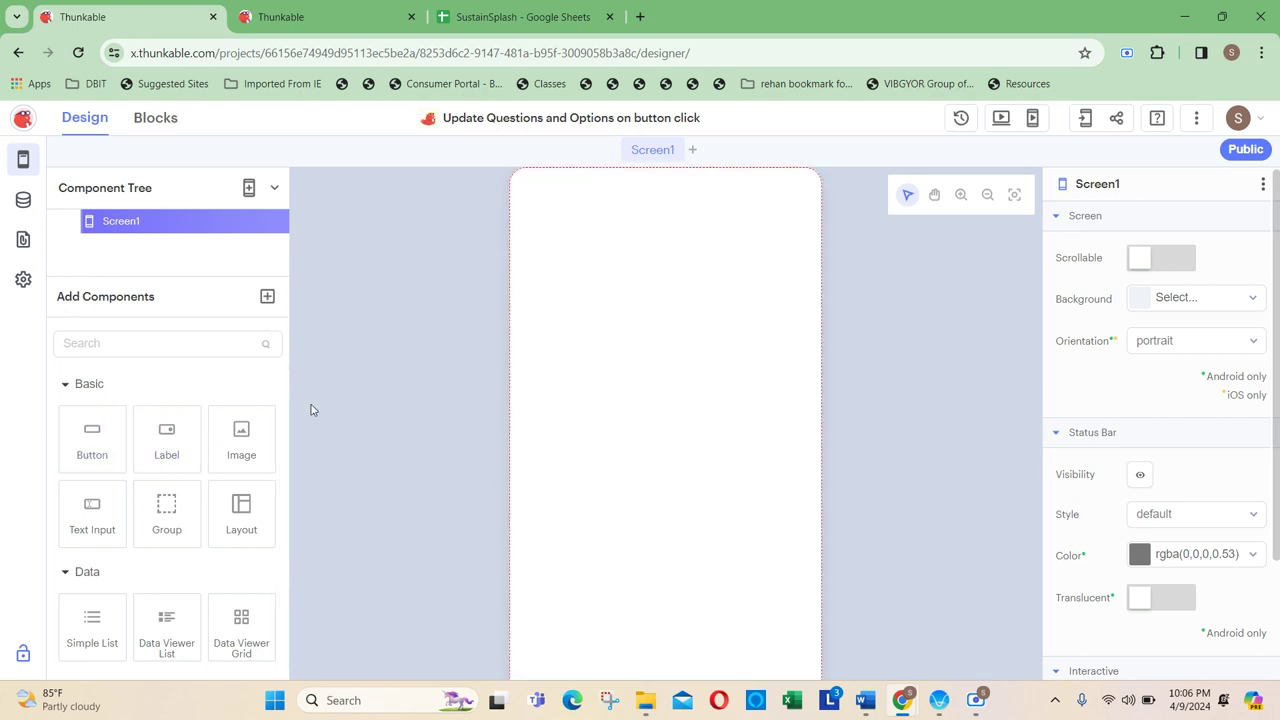
# Rename the project's first screen to ScreenQuestion
pyautogui.click(1110, 190)
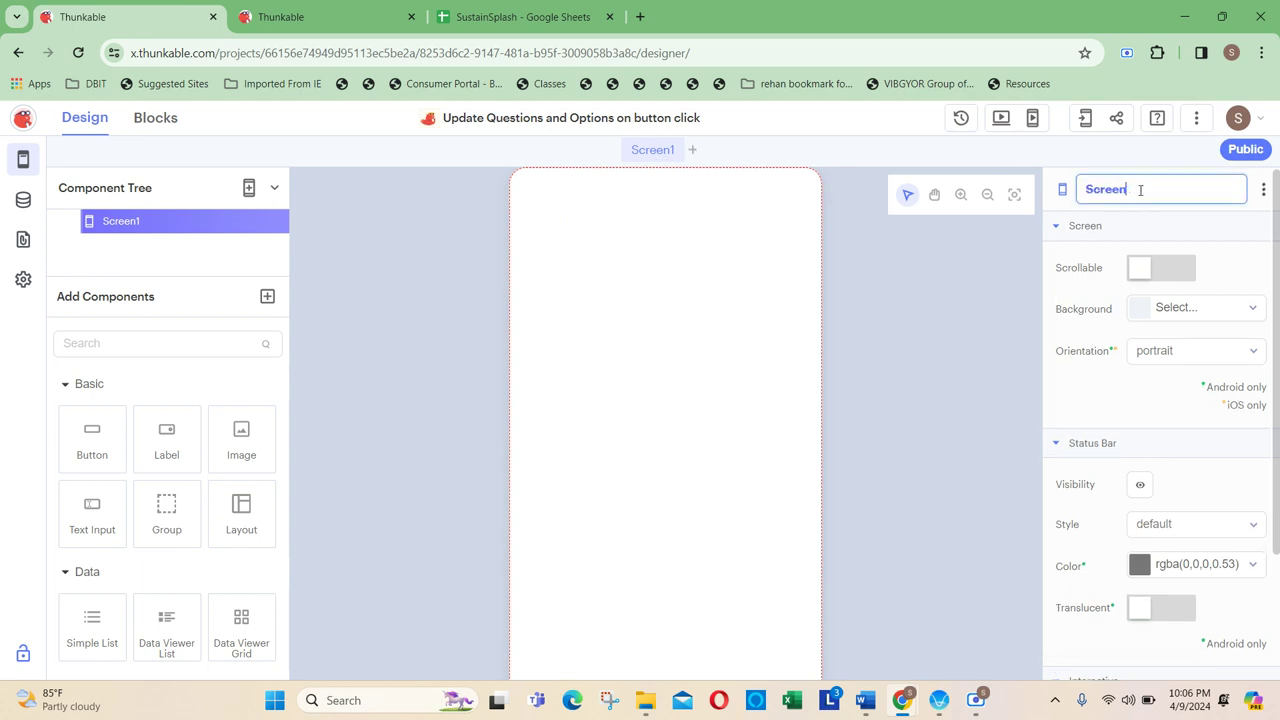
pyautogui.write('Question')
pyautogui.press('Return')
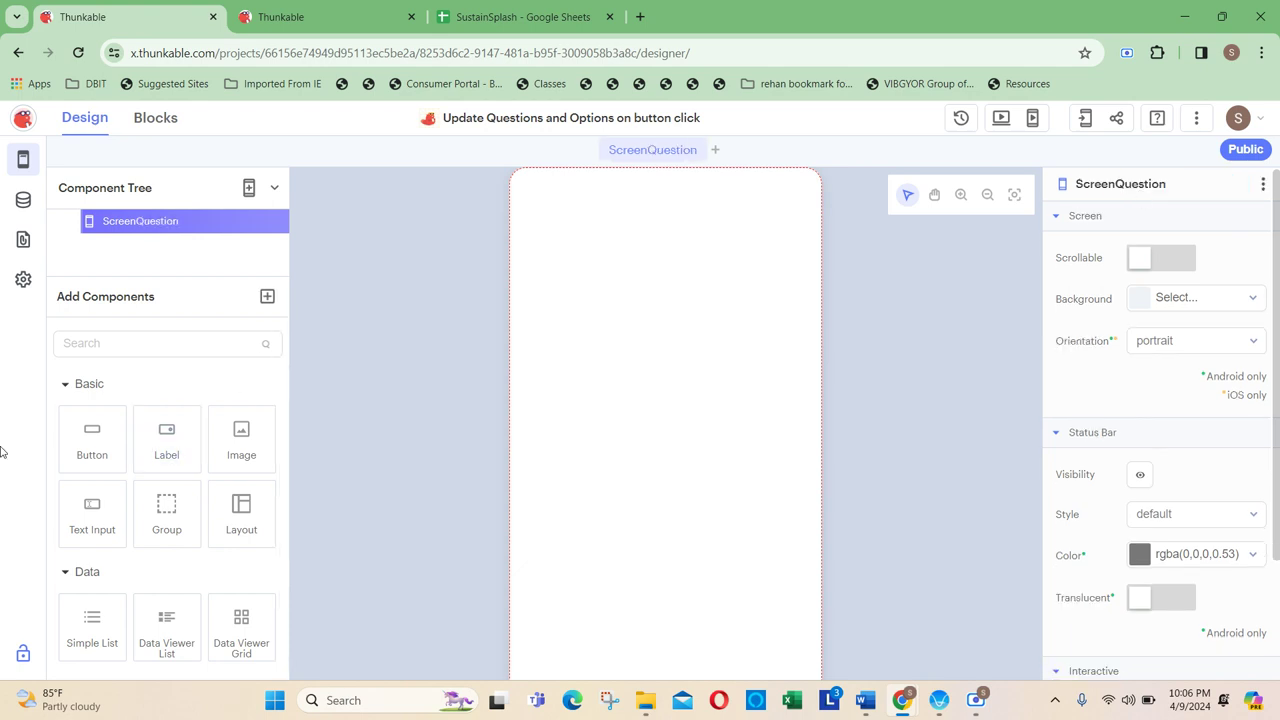
# Add a label near the top of ScreenQuestion at about X 32, Y 26 and clear its text
pyautogui.moveTo(159, 438); pyautogui.dragTo(552, 222)
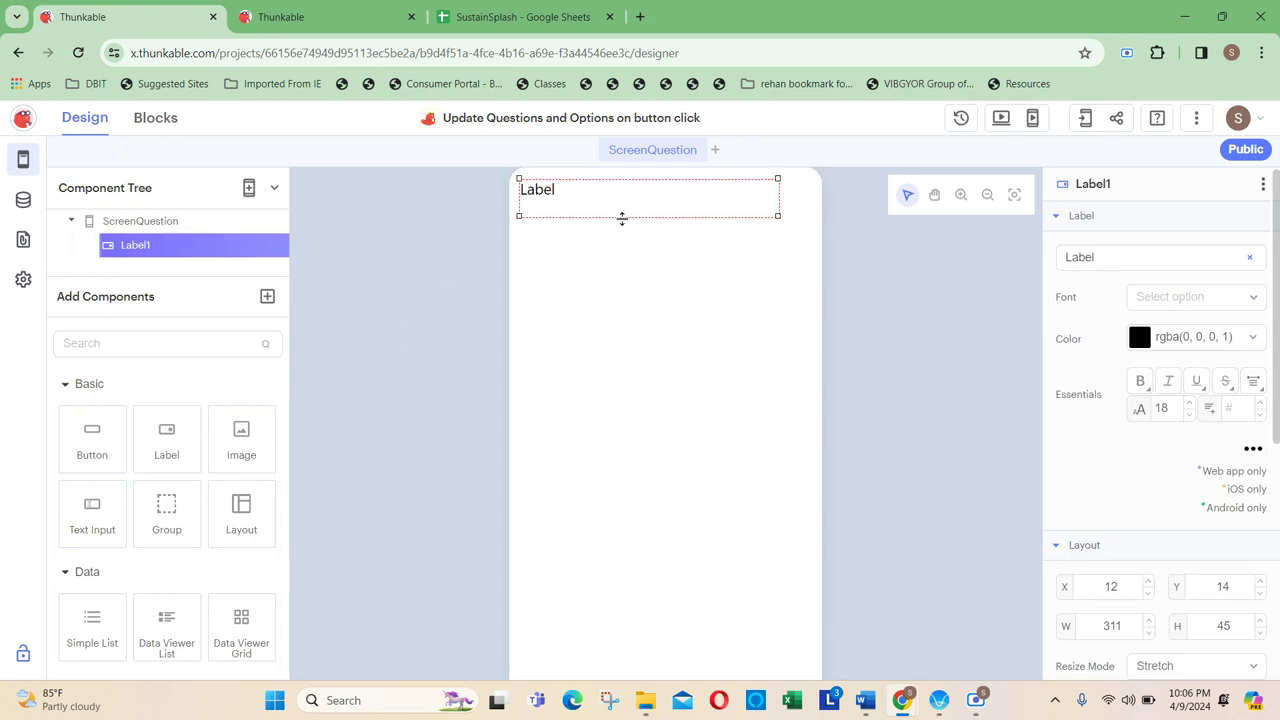
pyautogui.moveTo(688, 216)
pyautogui.mouseDown()
pyautogui.moveTo(677, 208)
pyautogui.moveTo(689, 217)
pyautogui.mouseUp()
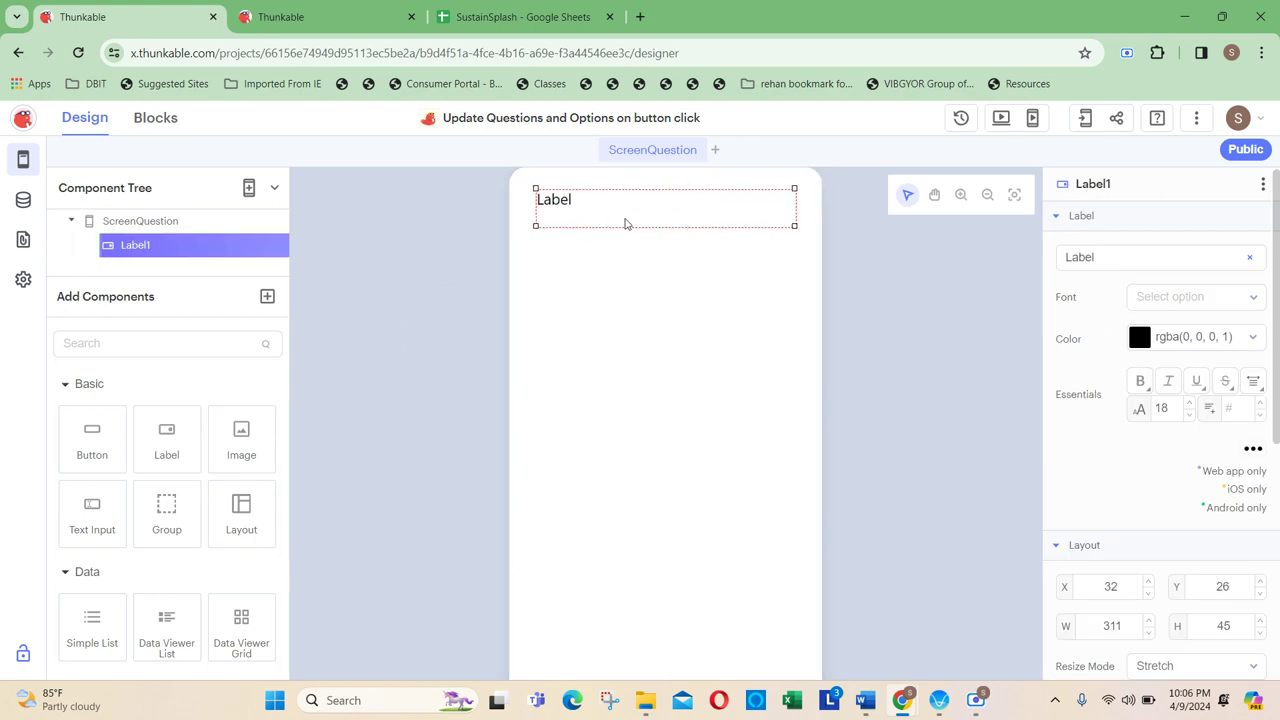
pyautogui.click(1249, 257)
pyautogui.click(1133, 262)
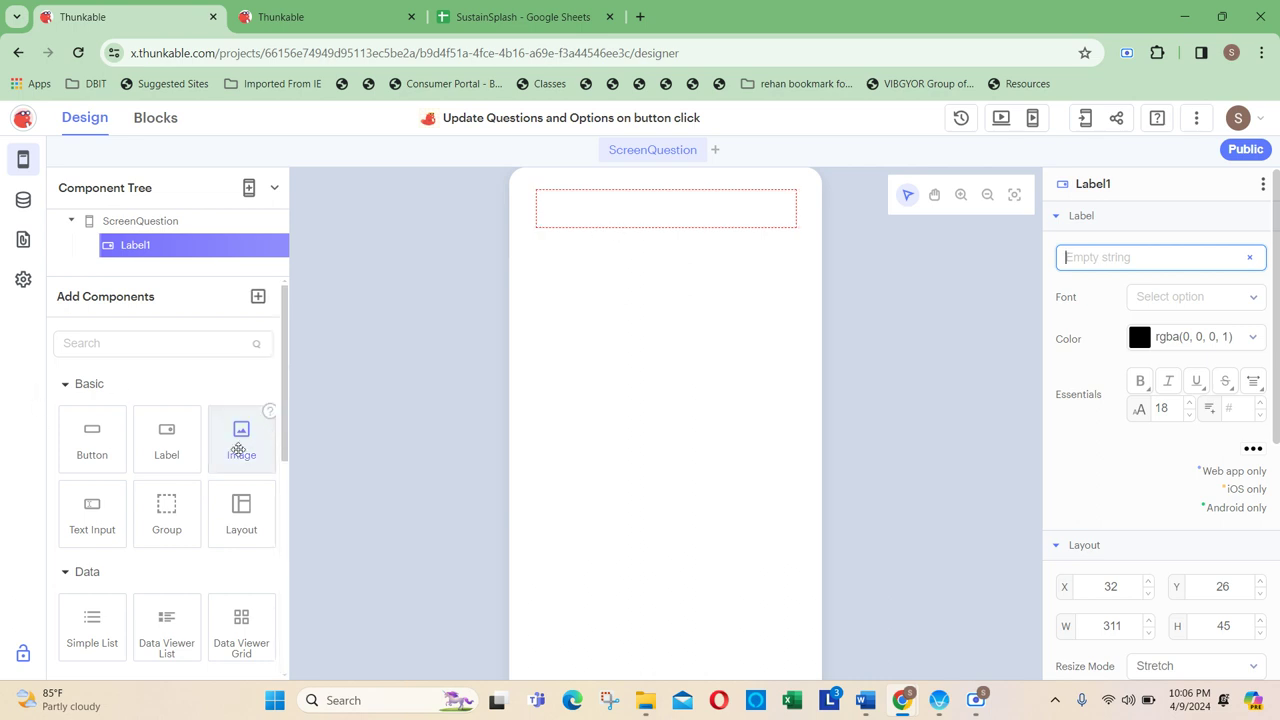
# Add a button below the label on ScreenQuestion, at about X 32, Y 133
pyautogui.moveTo(91, 443); pyautogui.dragTo(566, 290)
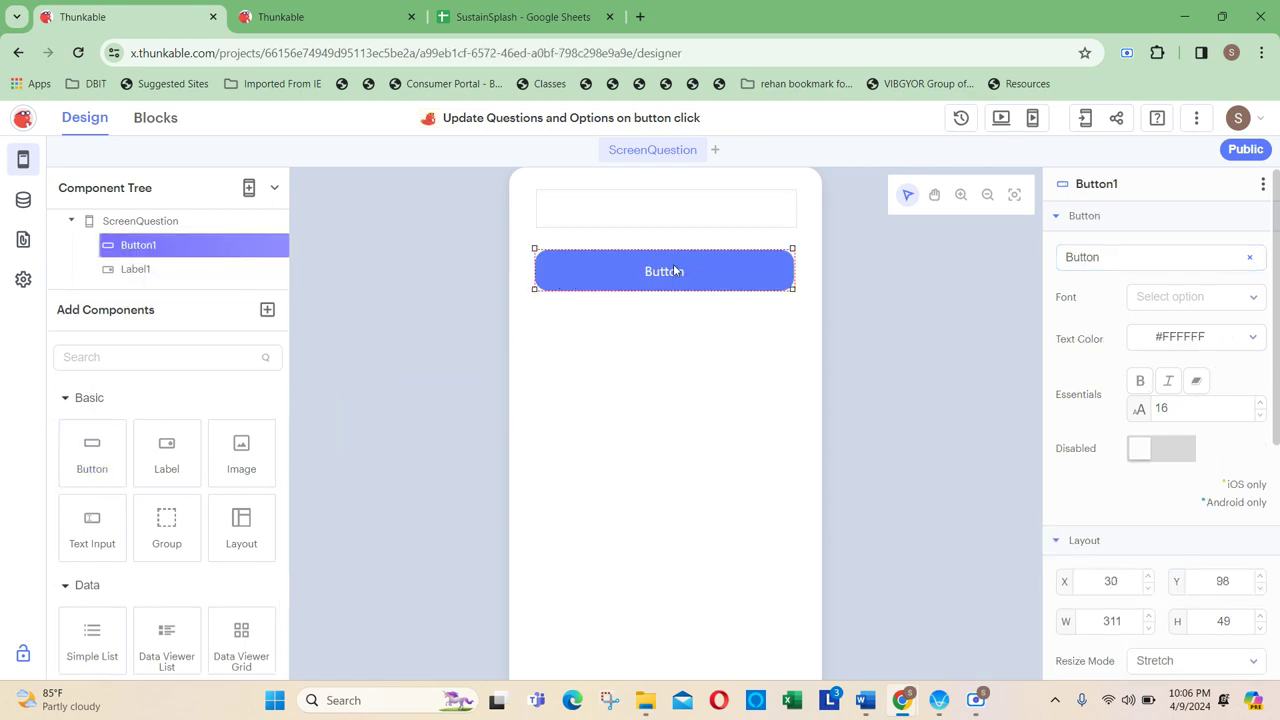
pyautogui.moveTo(676, 299); pyautogui.dragTo(670, 302)
# Resize the empty label to about 321 wide by 49 high at about X 26, and rename it LabelQuestion
pyautogui.click(640, 214)
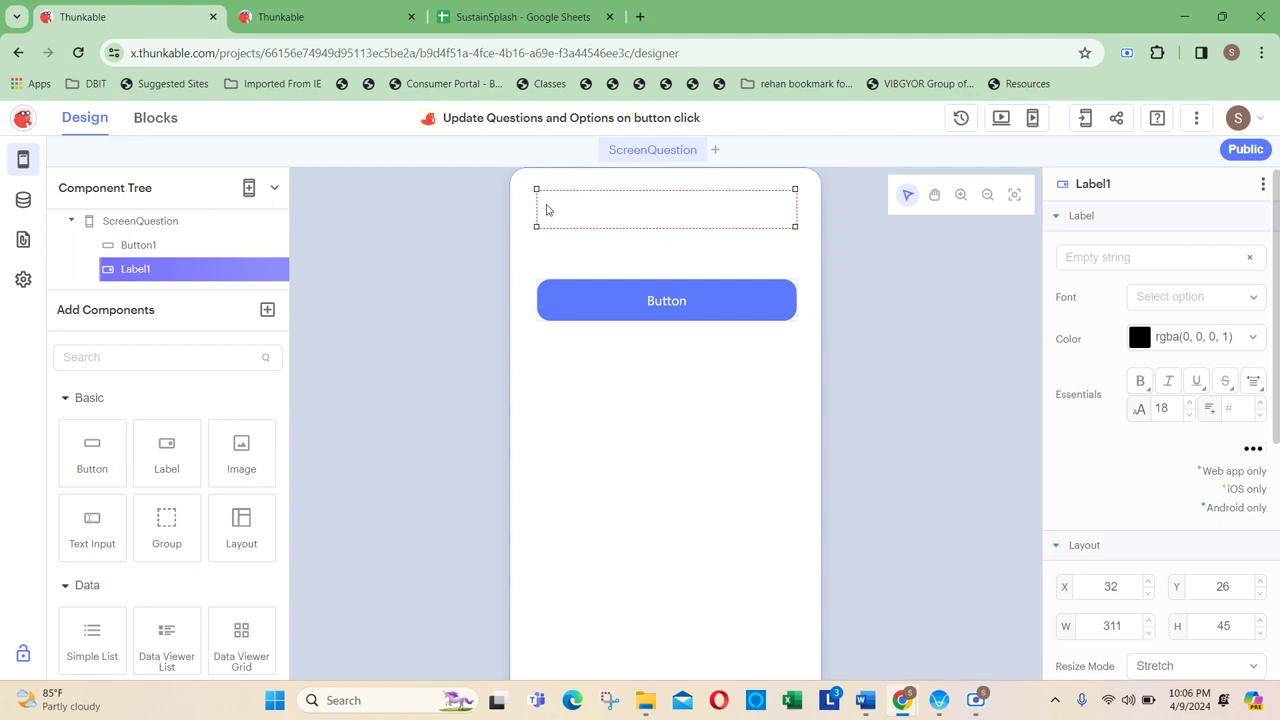
pyautogui.moveTo(536, 205); pyautogui.dragTo(601, 203)
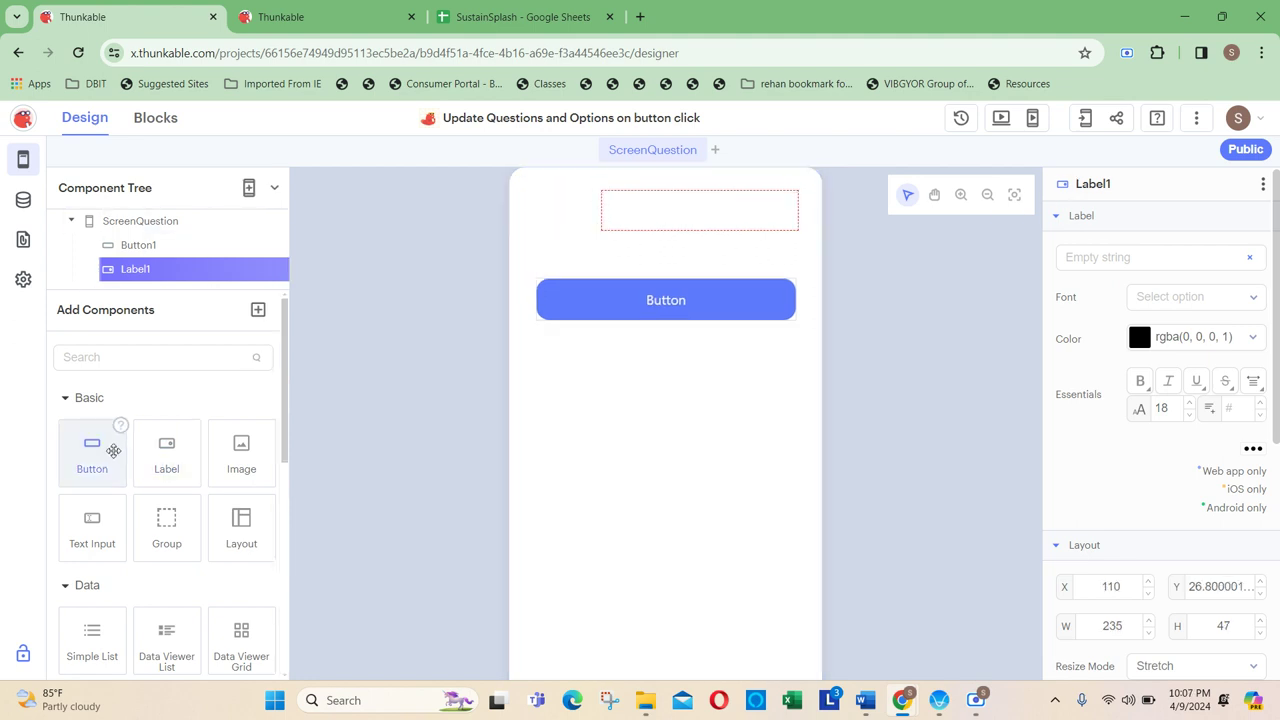
pyautogui.moveTo(605, 209)
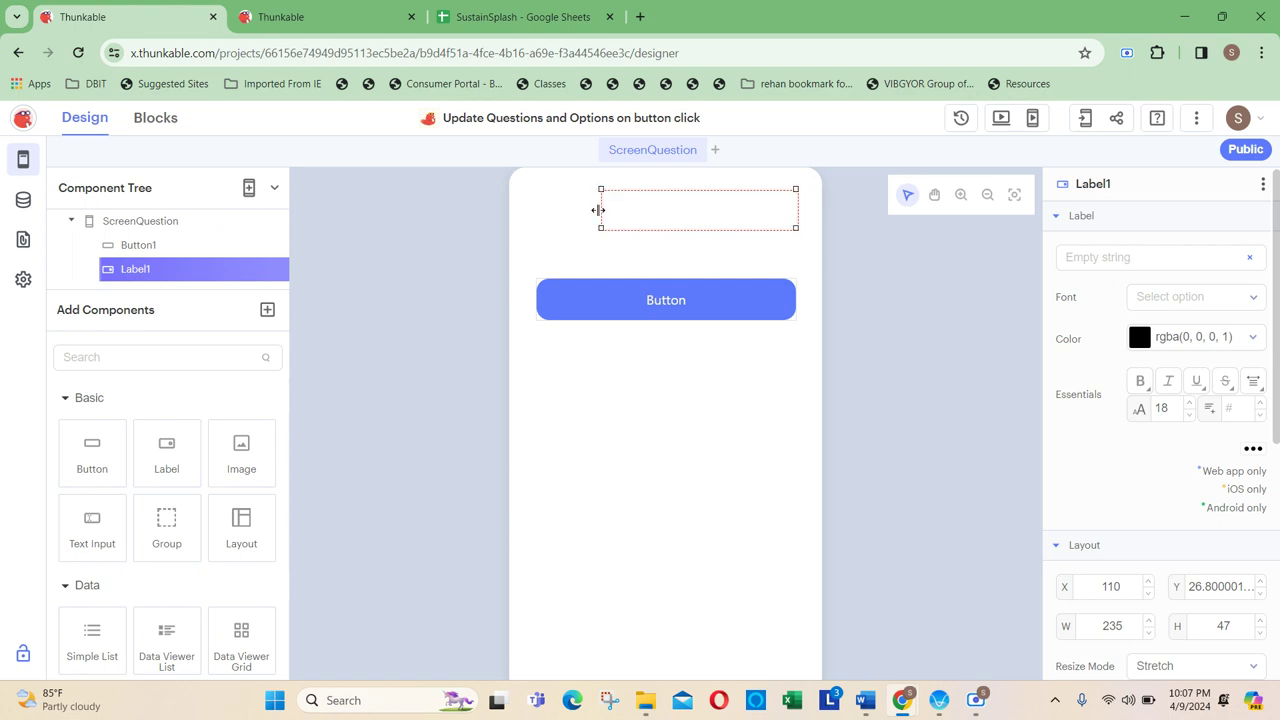
pyautogui.moveTo(598, 210); pyautogui.dragTo(530, 222)
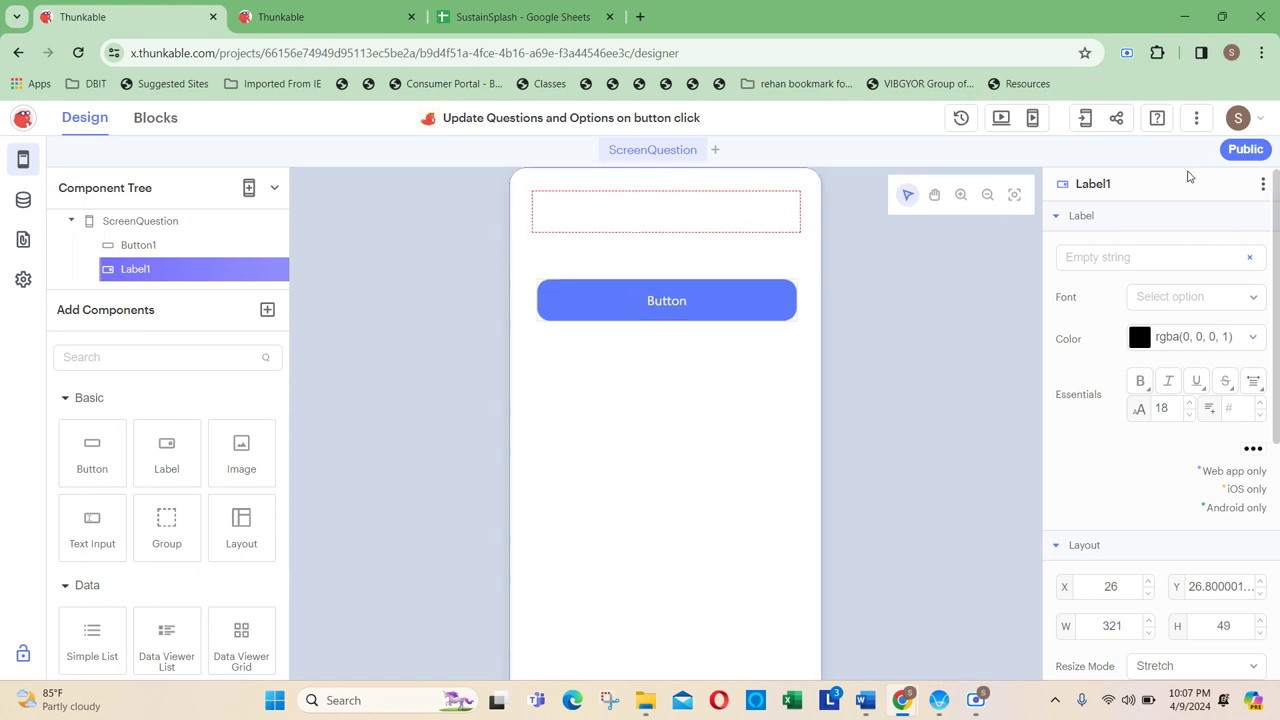
pyautogui.click(1112, 188)
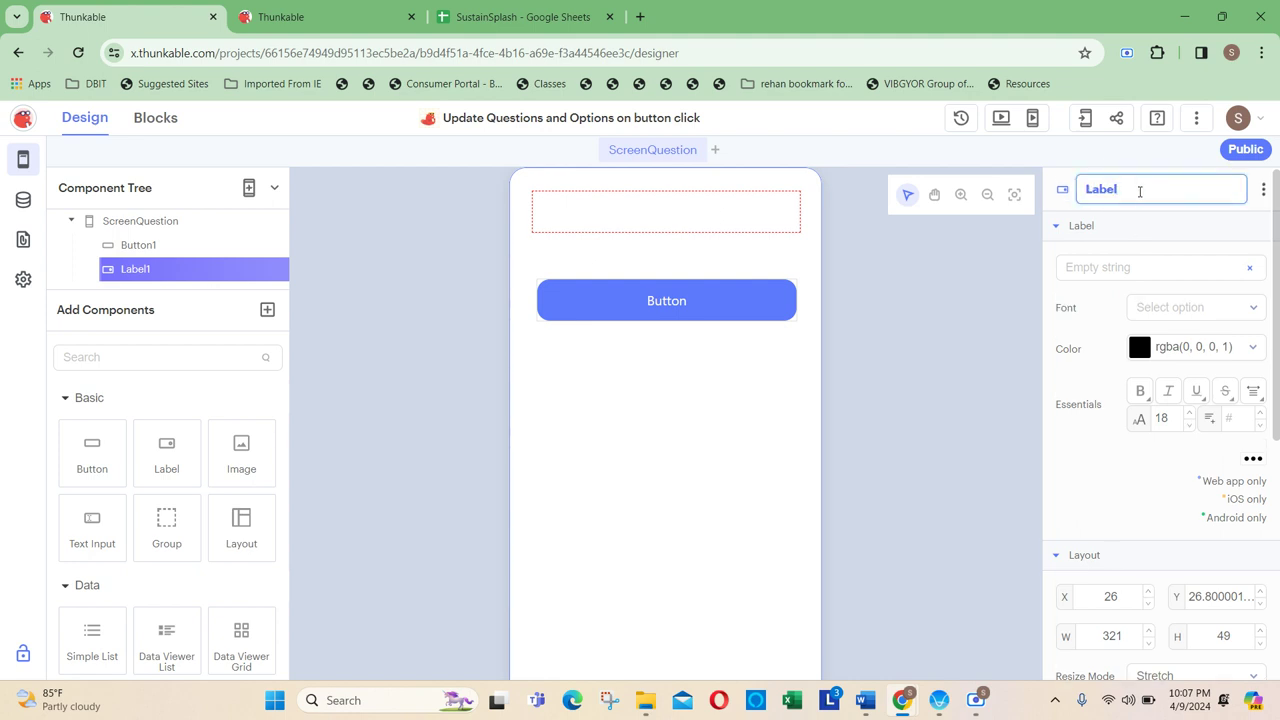
pyautogui.write('Question')
pyautogui.press('Return')
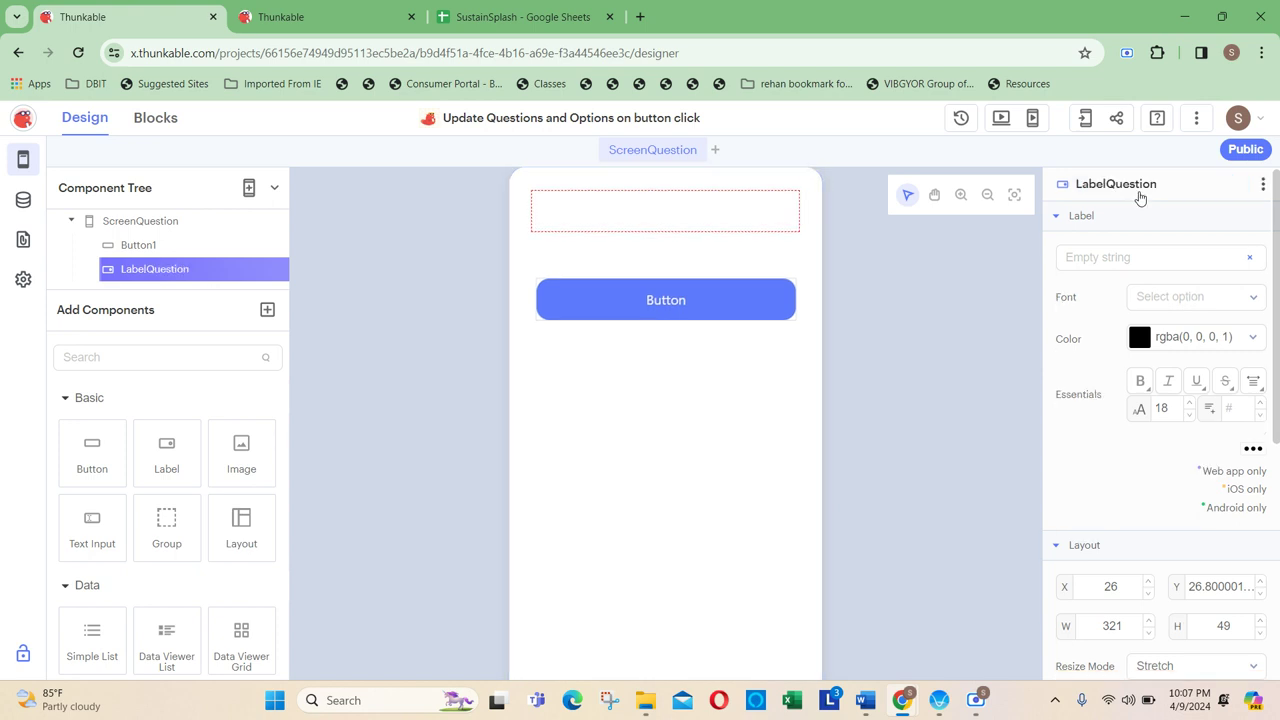
# Change the text of the button below the question label to "Next"
pyautogui.click(662, 309)
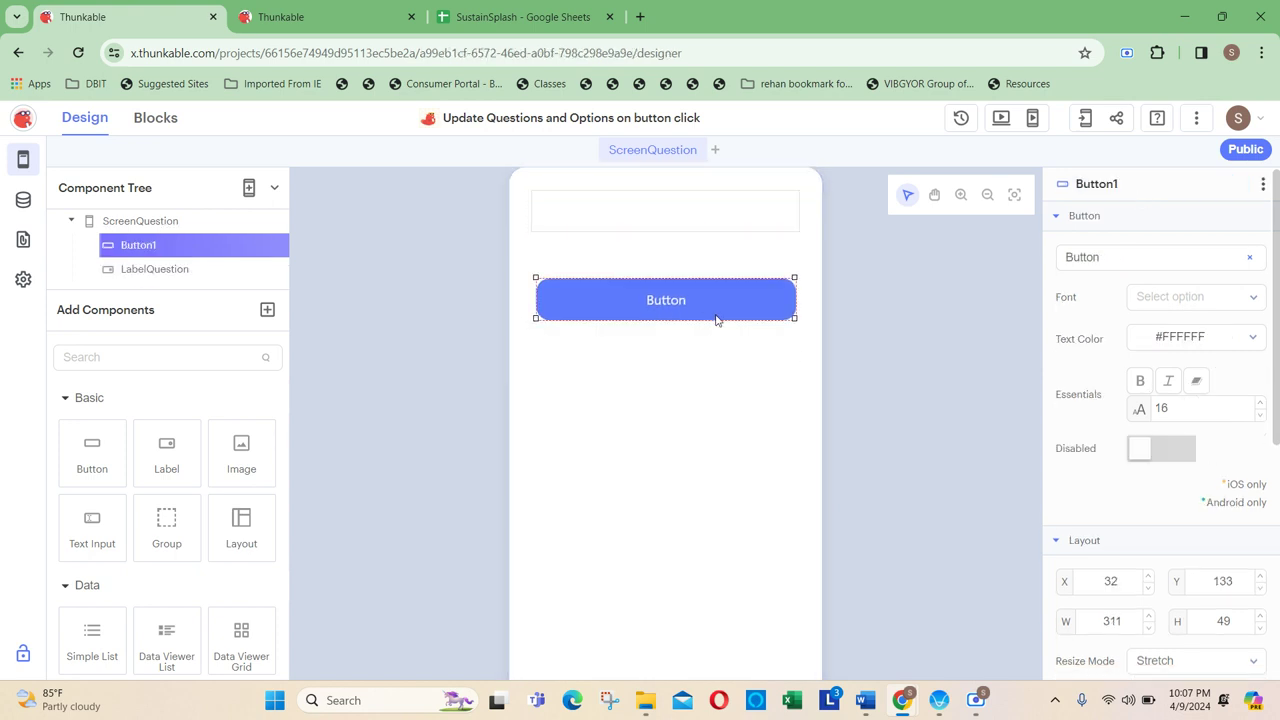
pyautogui.click(1116, 257)
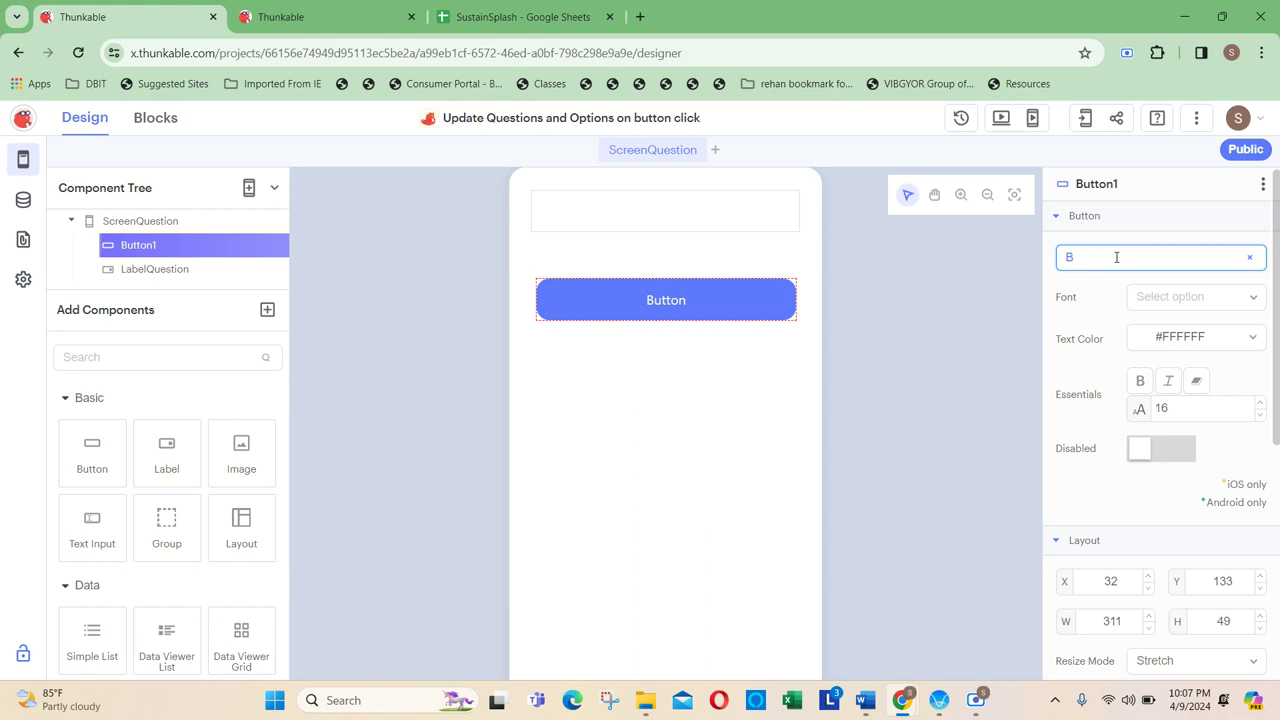
pyautogui.press('BackSpace')
pyautogui.write('Next')
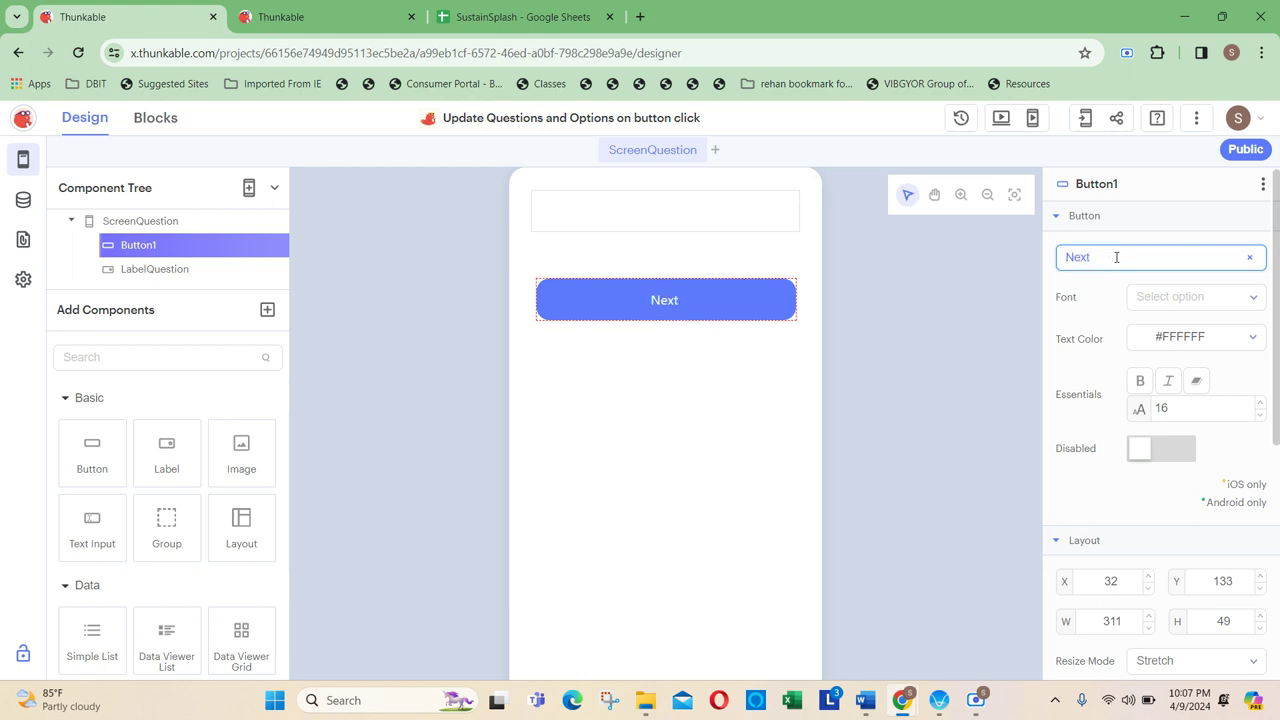